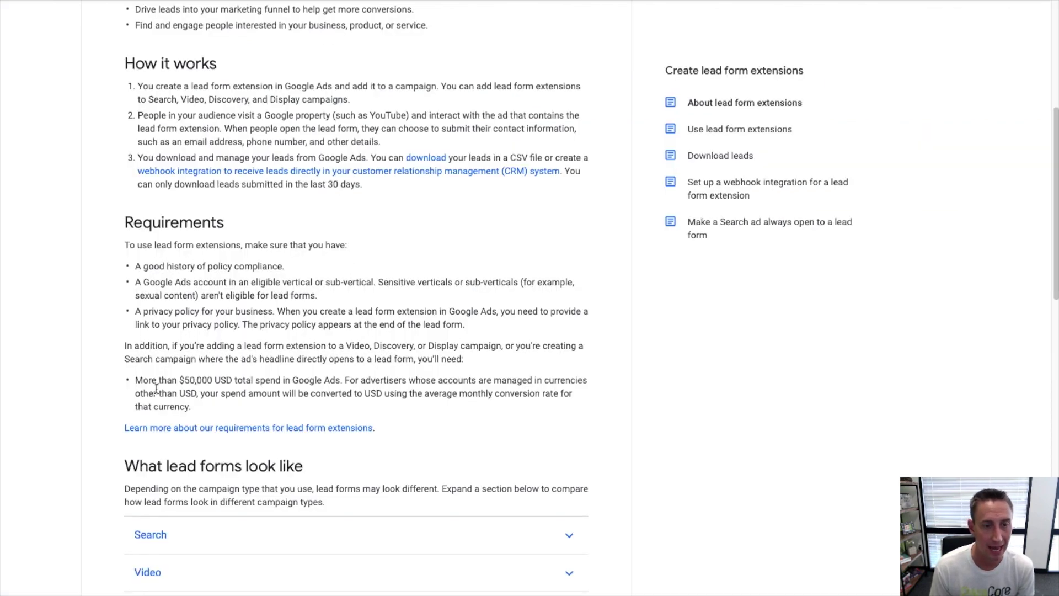
- Highlight the $50,000 minimum spend requirement for video lead forms, then clear the highlight
mouse_move(135, 380)
left_mouse_down()
mouse_move(248, 395)
mouse_move(261, 412)
left_mouse_up()
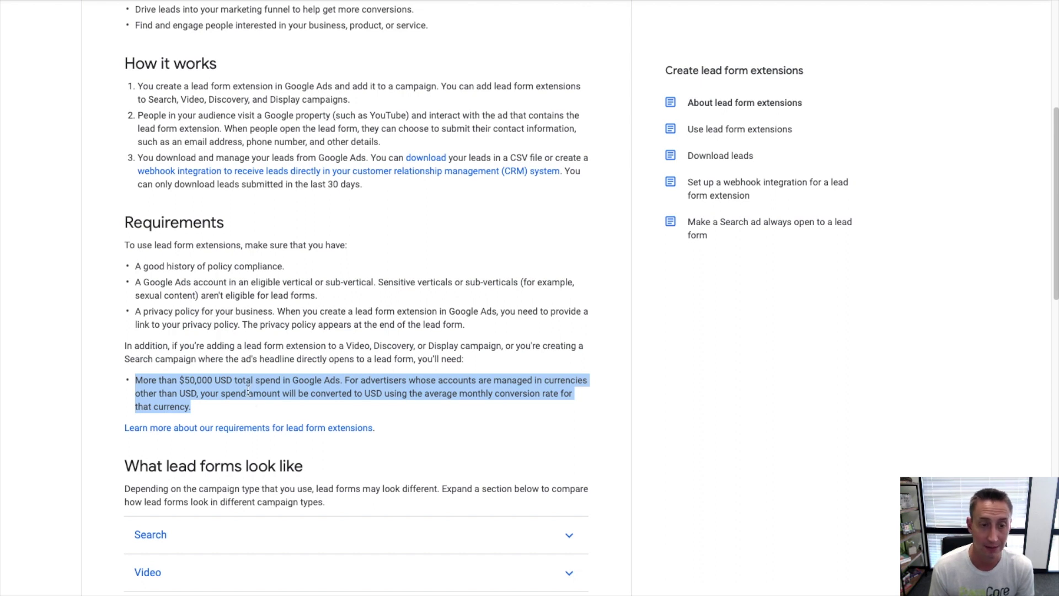
left_click(248, 390)
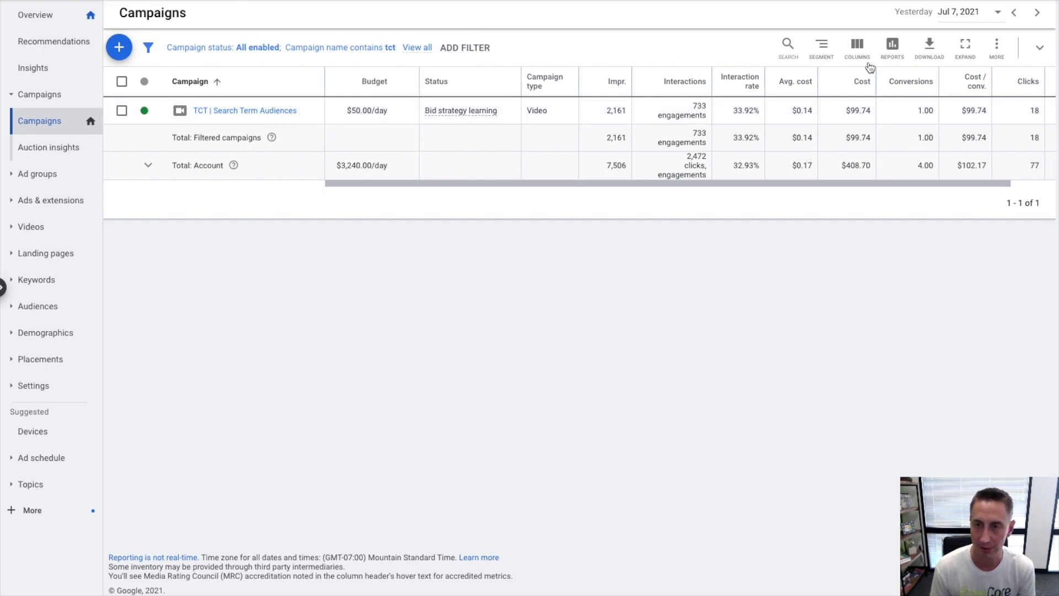
- Segment campaign results by conversion action and open the TCT | Search Term Audiences campaign
left_click(821, 47)
mouse_move(778, 160)
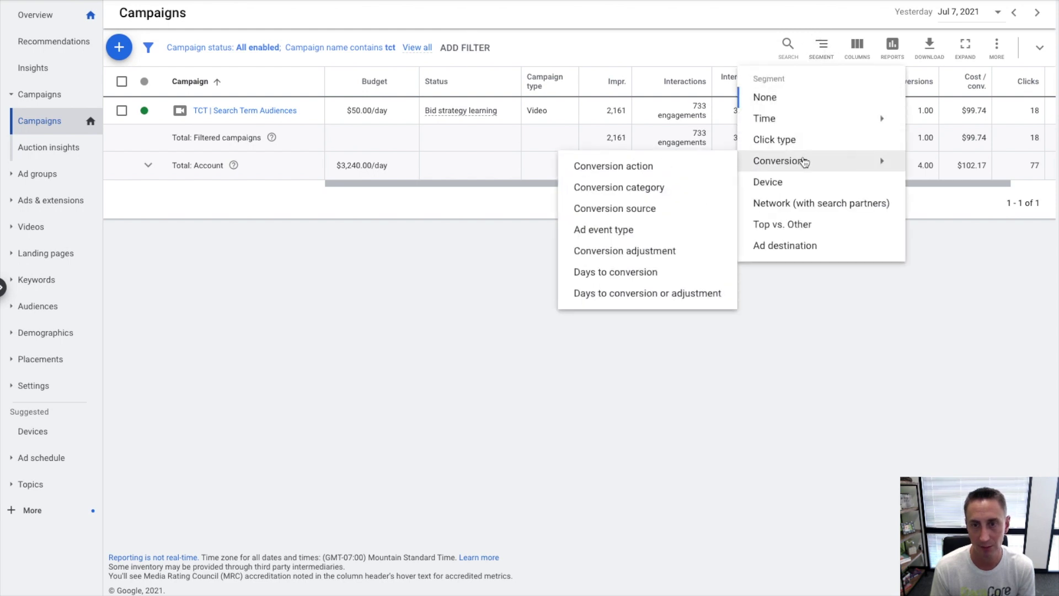
left_click(677, 175)
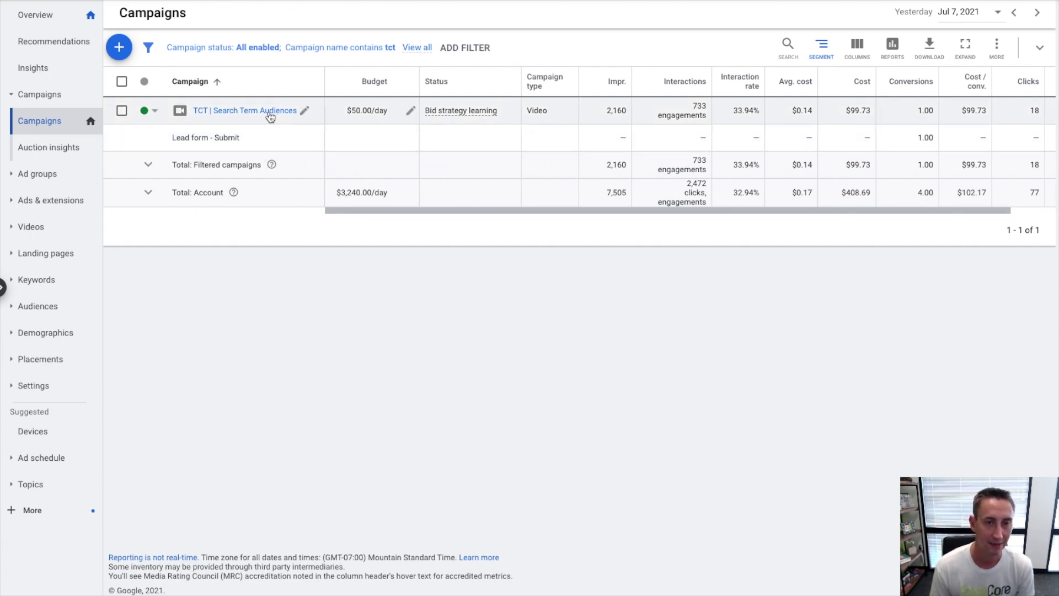
mouse_move(245, 110)
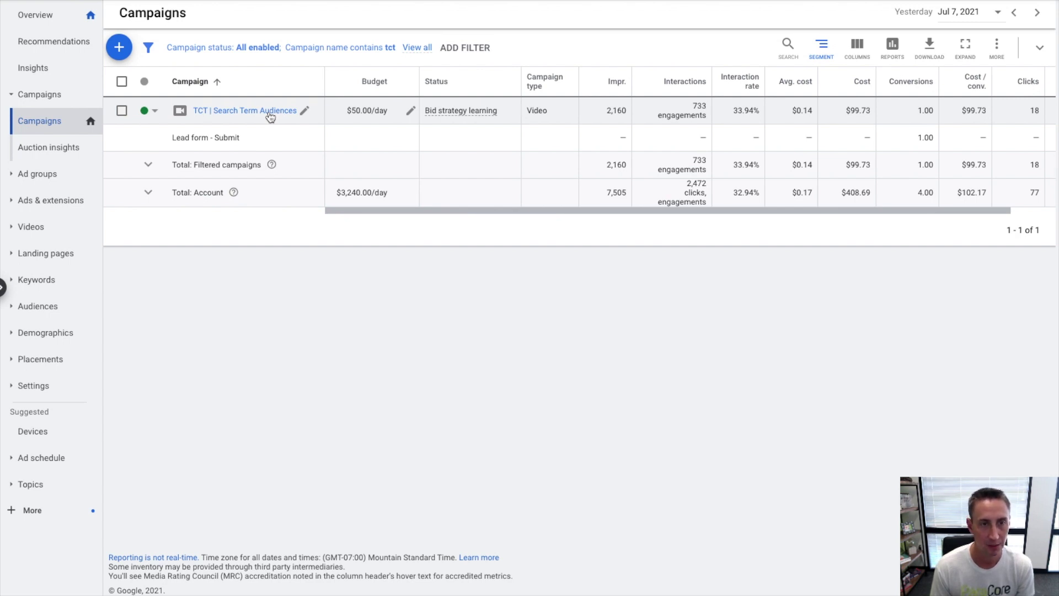
left_click(270, 112)
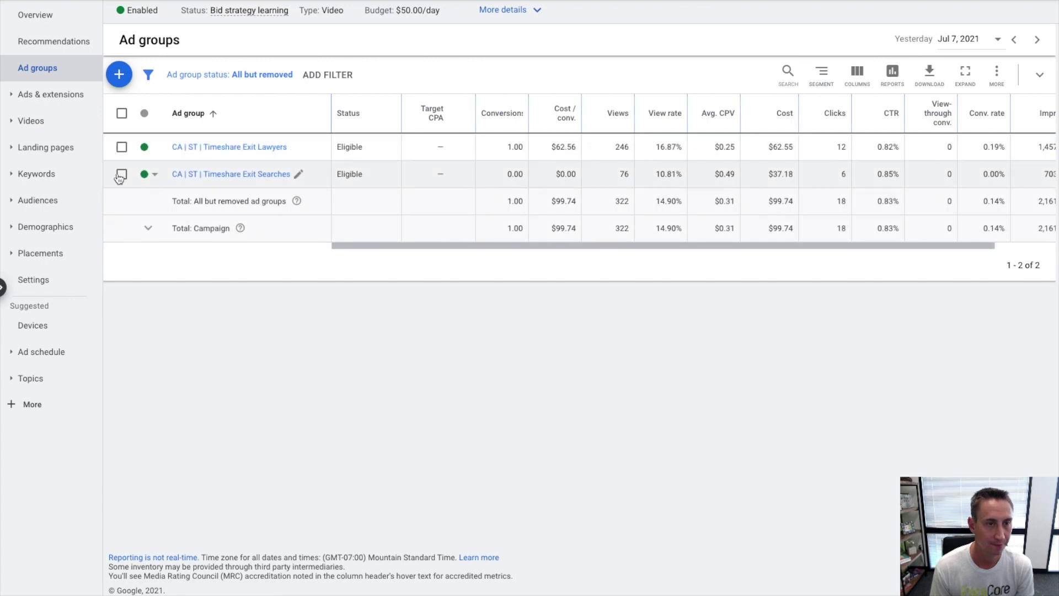
- Go to Ads & extensions > Extensions and open the Lead form extensions table
left_click(16, 95)
left_click(29, 148)
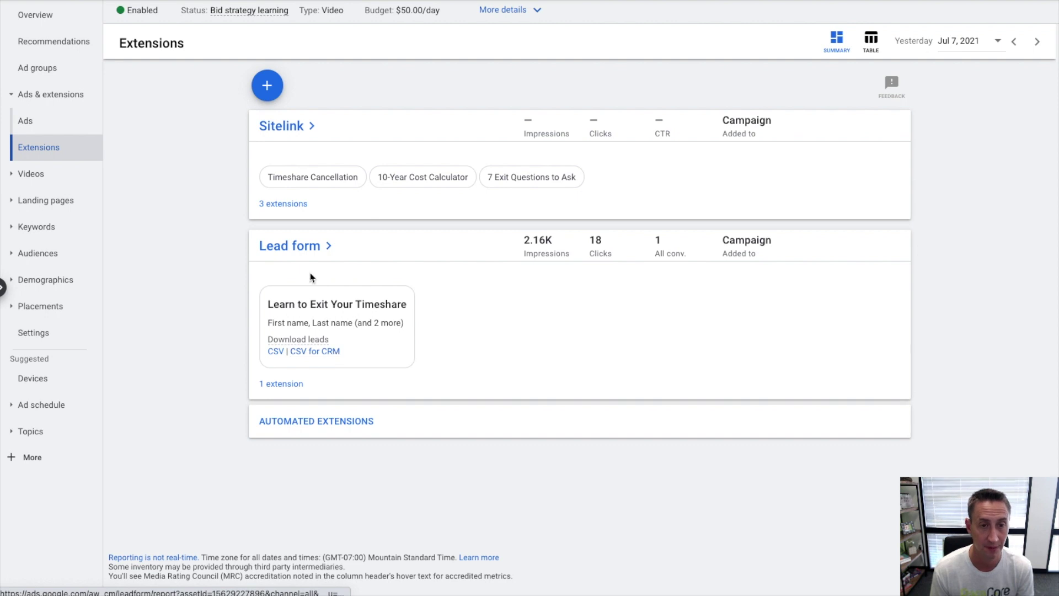
left_click(298, 249)
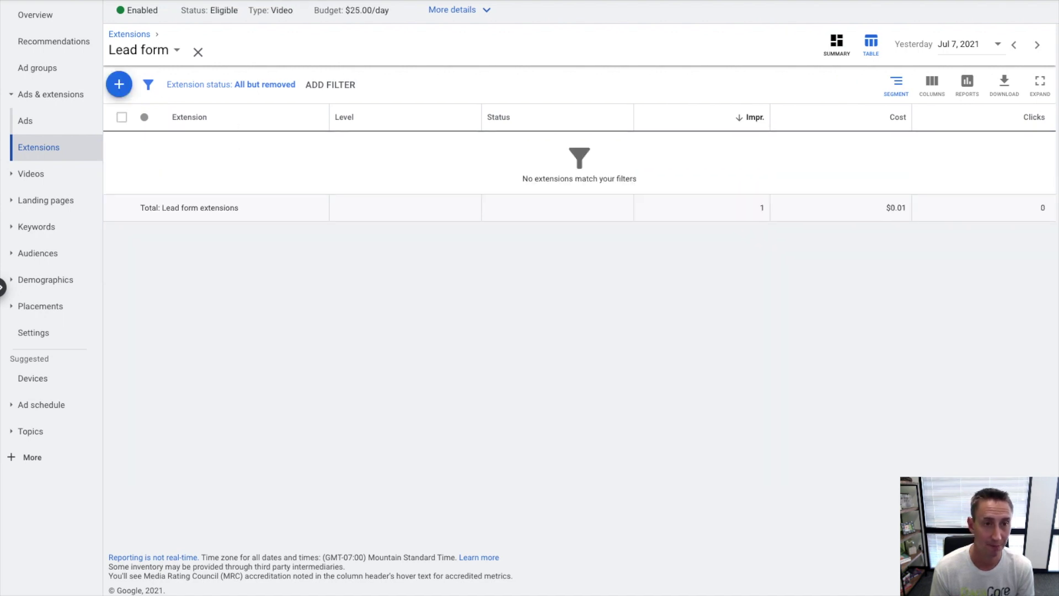
- Add a lead form extension, choosing to create a new lead form
left_click(119, 85)
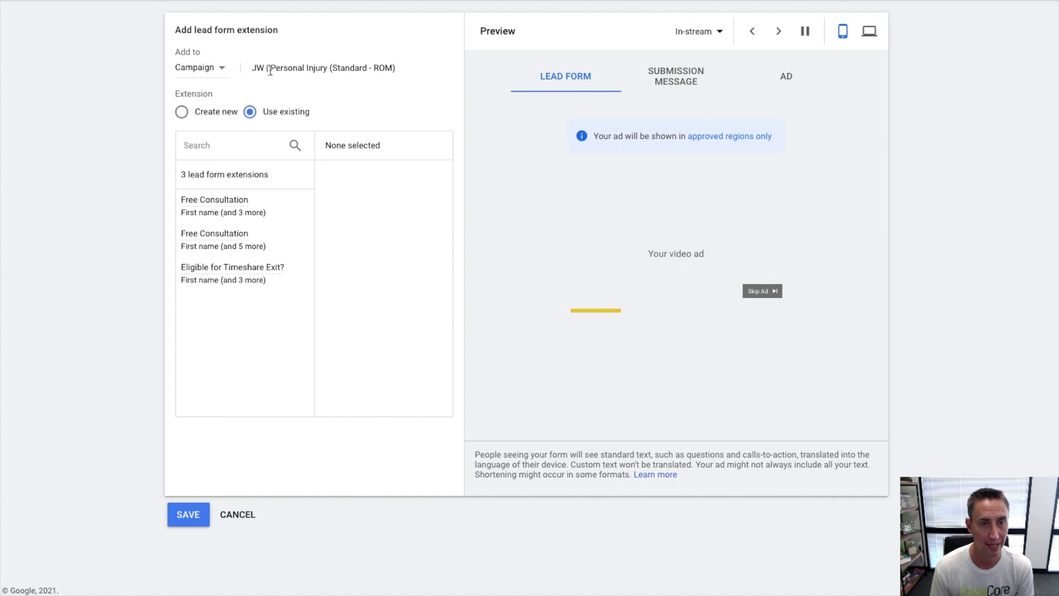
left_click(183, 113)
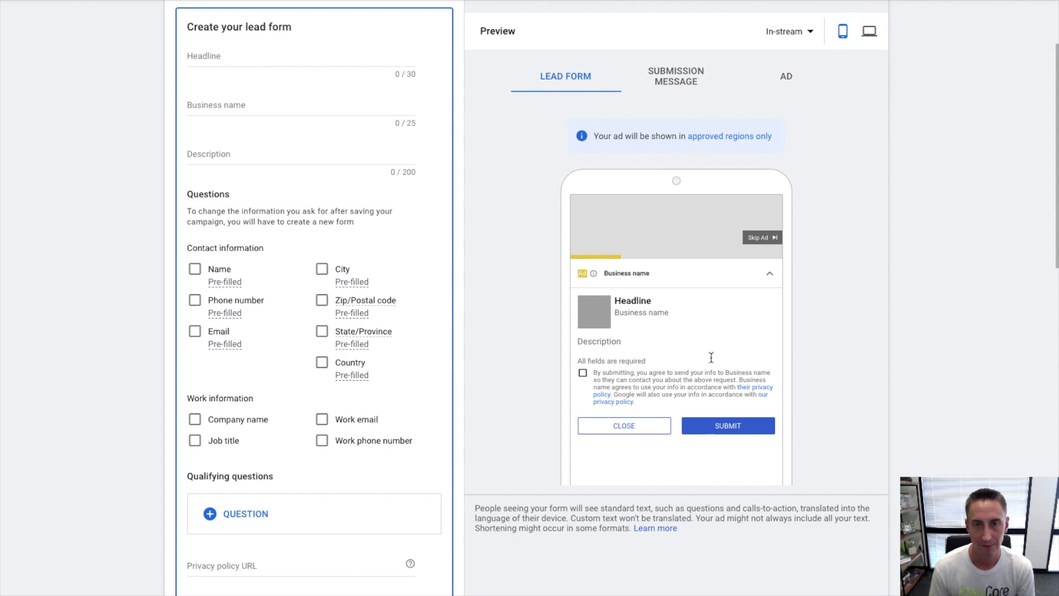
left_click(684, 88)
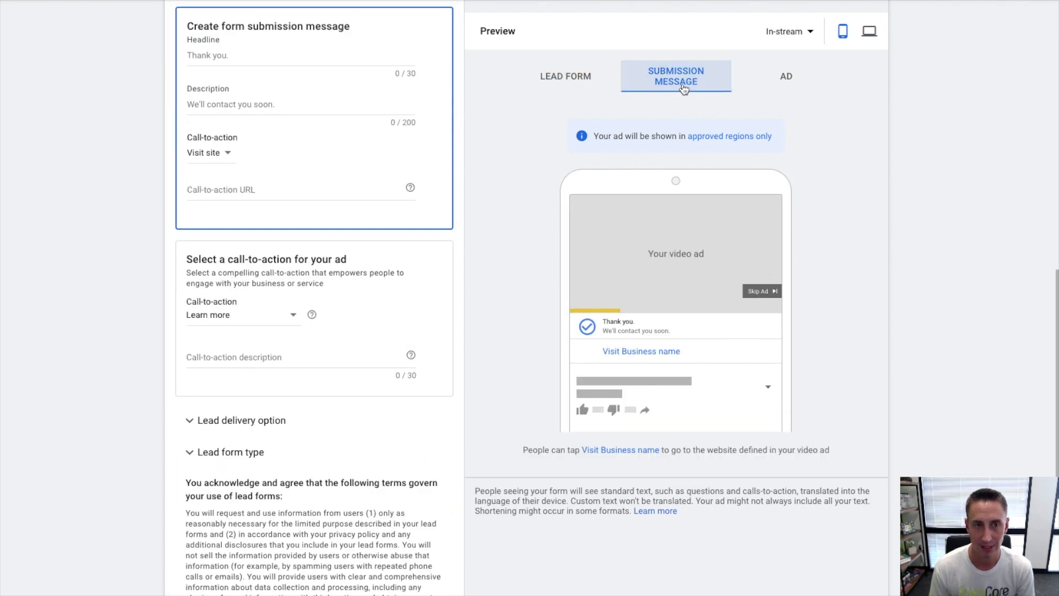
left_click(773, 81)
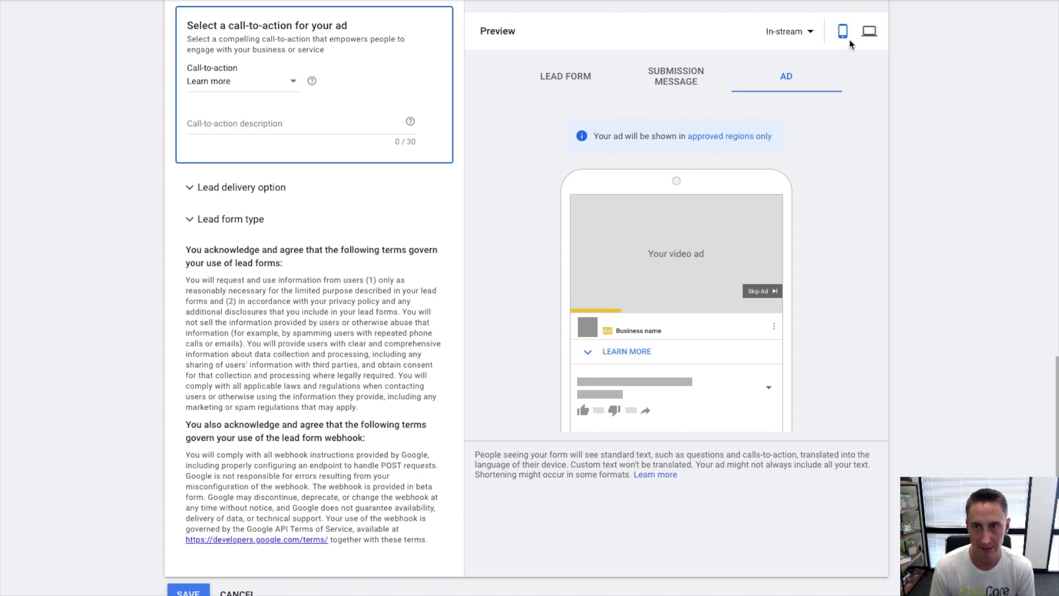
left_click(870, 32)
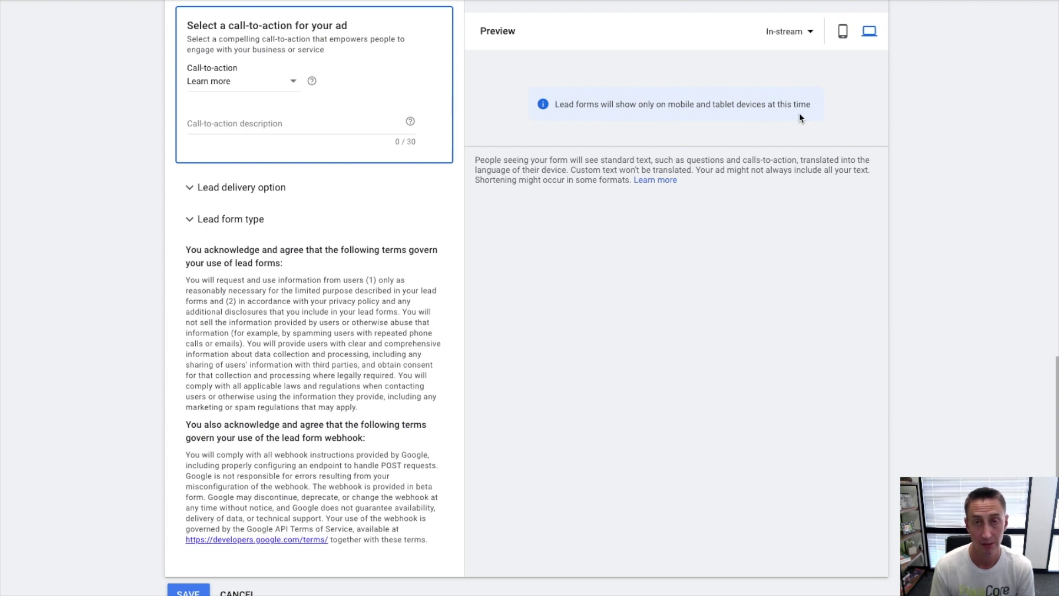
left_click(842, 31)
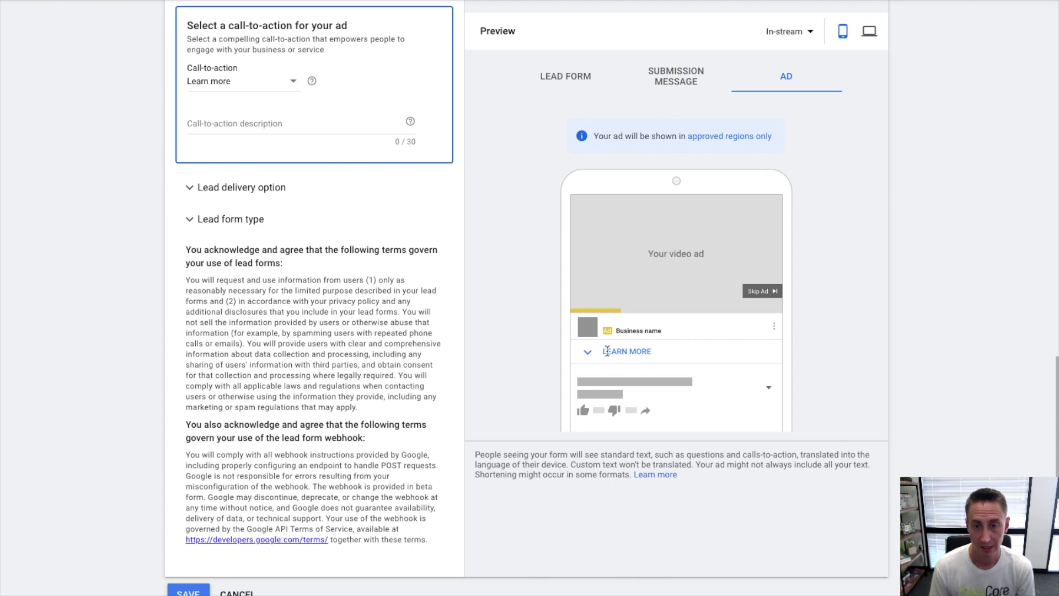
left_click(254, 89)
left_click(239, 139)
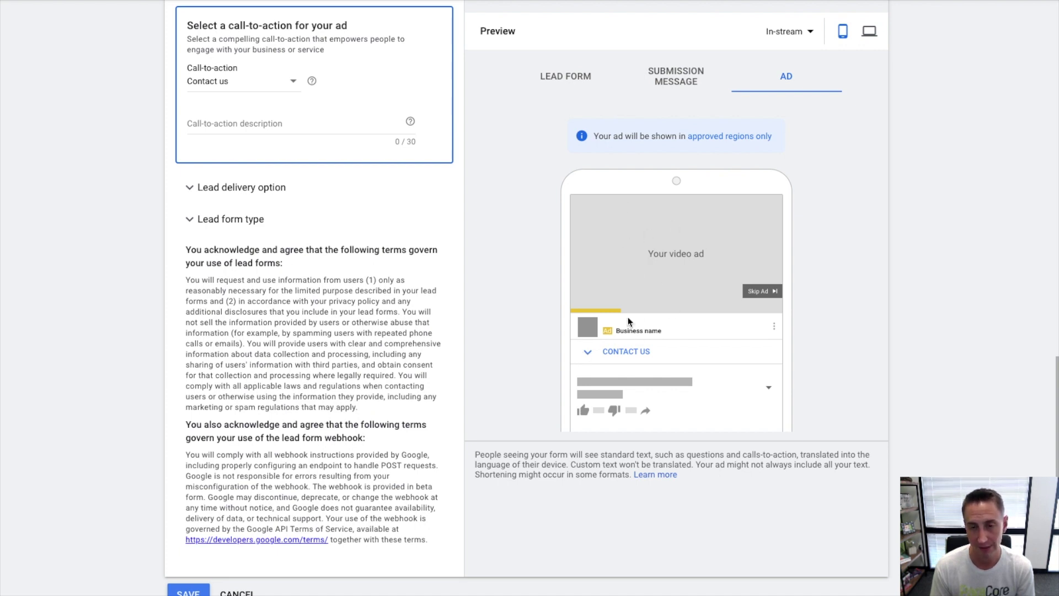
left_click(264, 83)
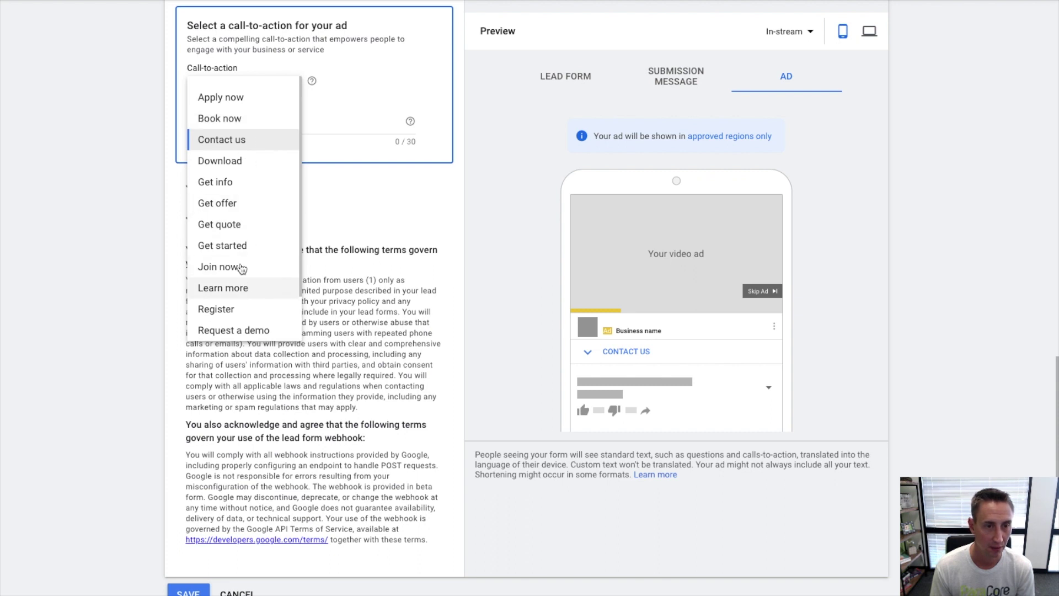
left_click(237, 286)
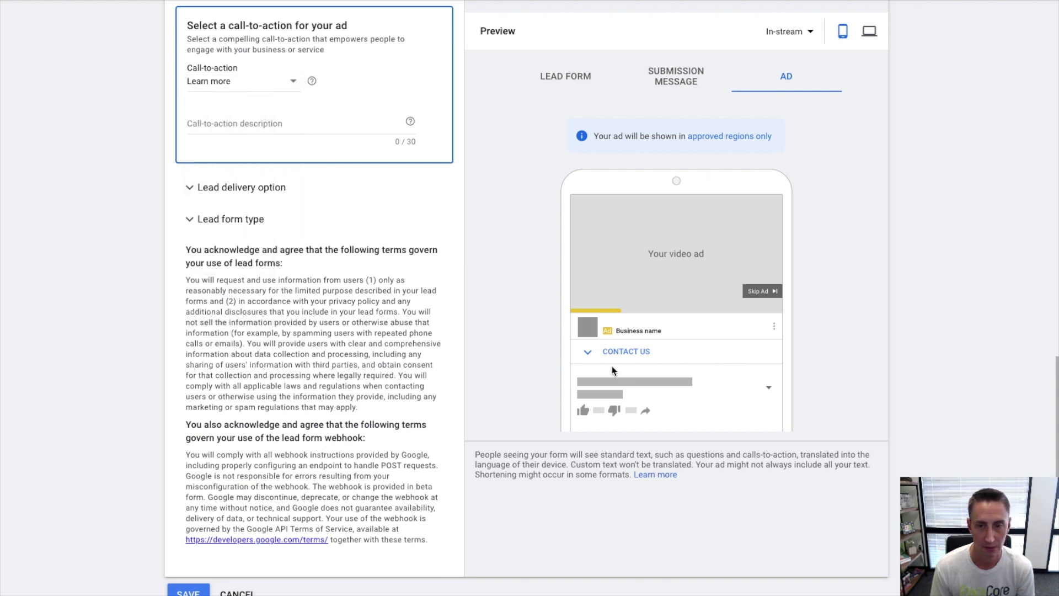
left_click(567, 87)
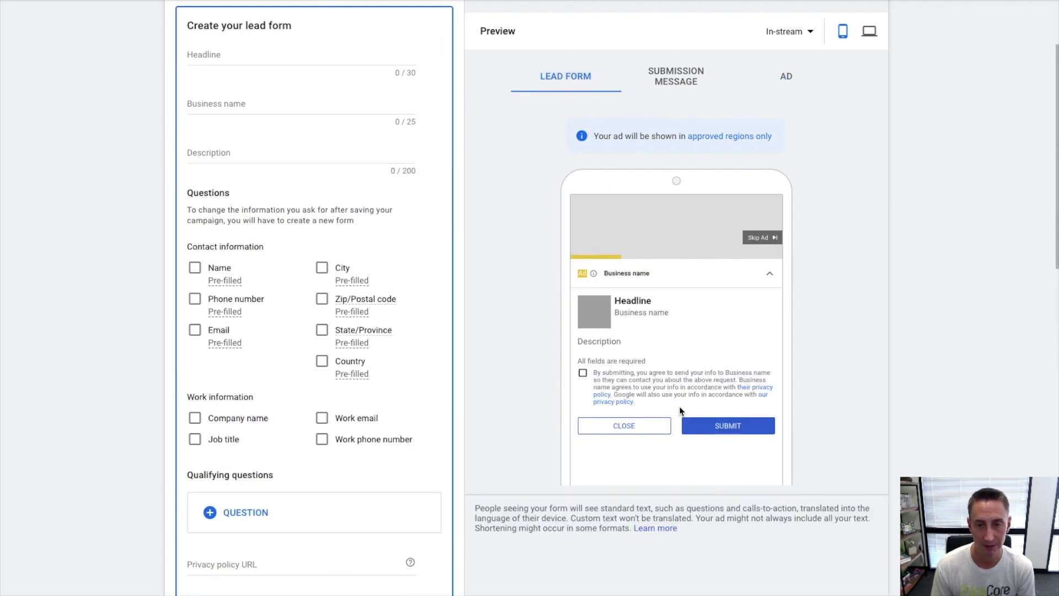
- Enter headline 'Contact us', business name ParaCore and agency description, and add a Full name question
left_click(239, 55)
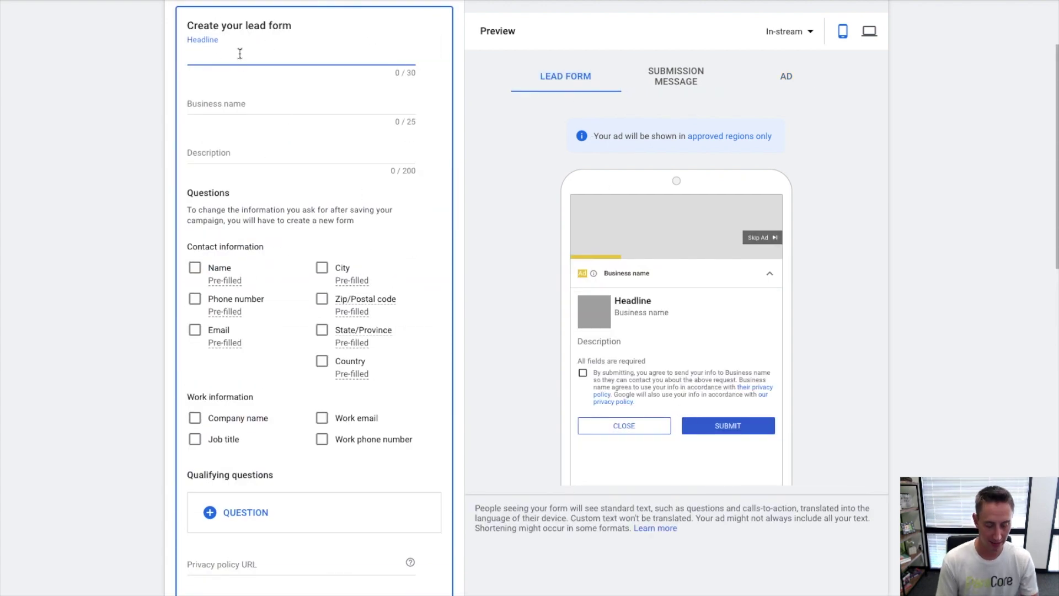
type("Contact us")
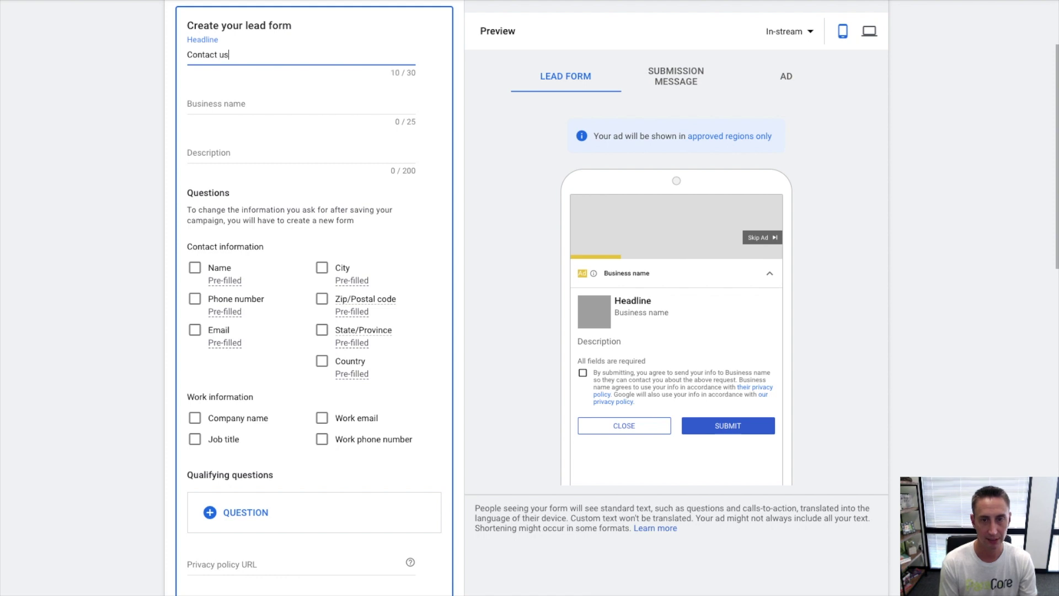
key("Tab")
type("ParaCore")
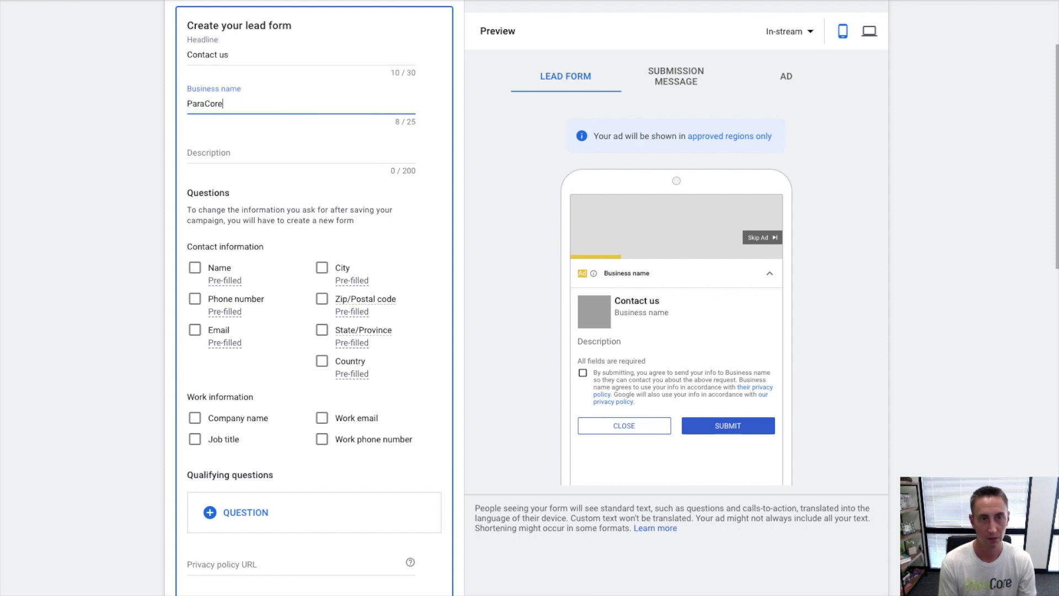
key("Tab")
type("PPC agency. The be")
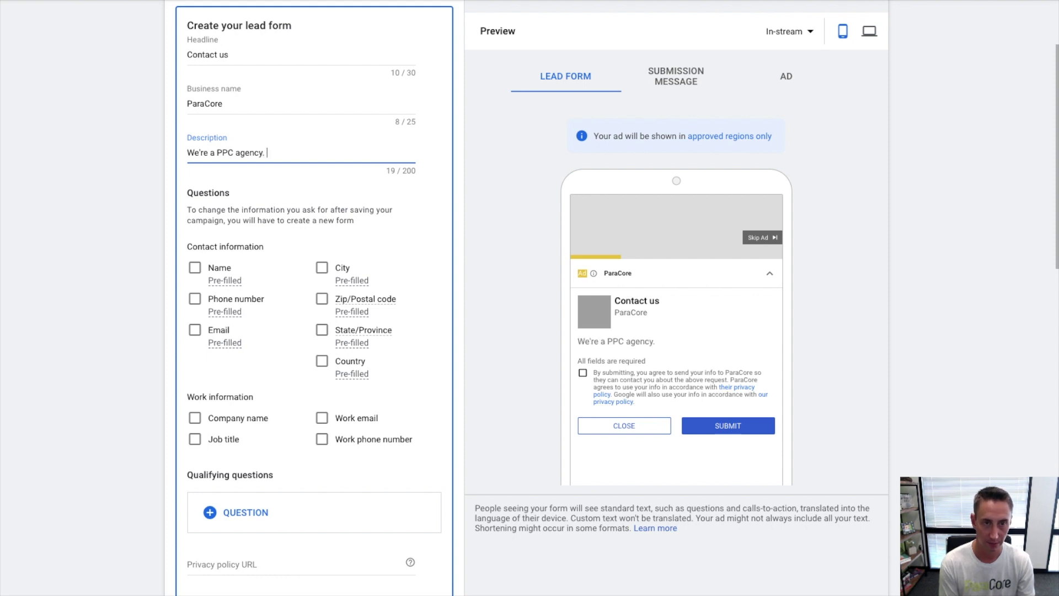
type("st.")
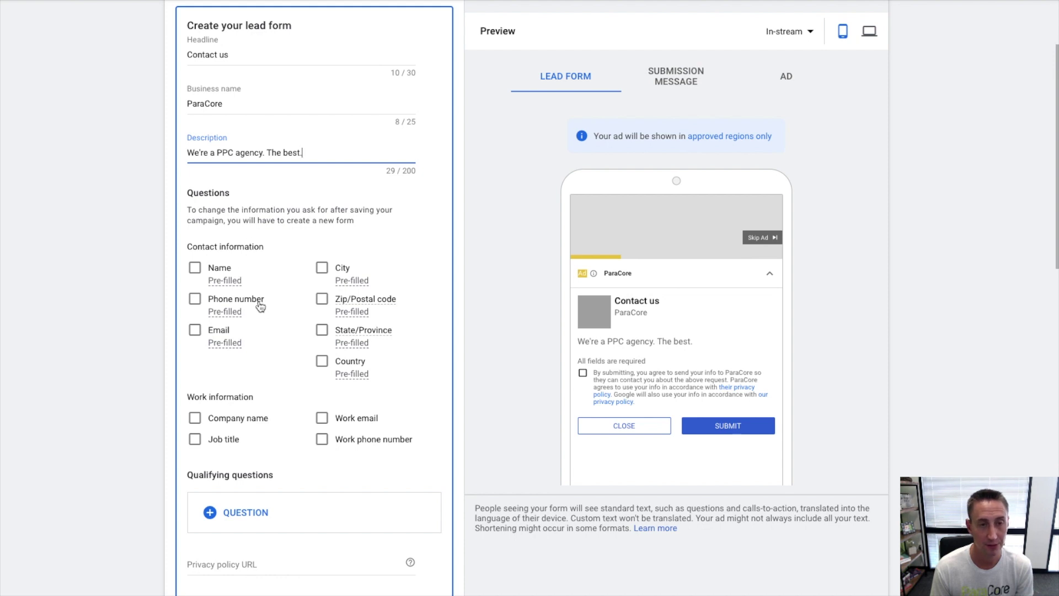
left_click(194, 269)
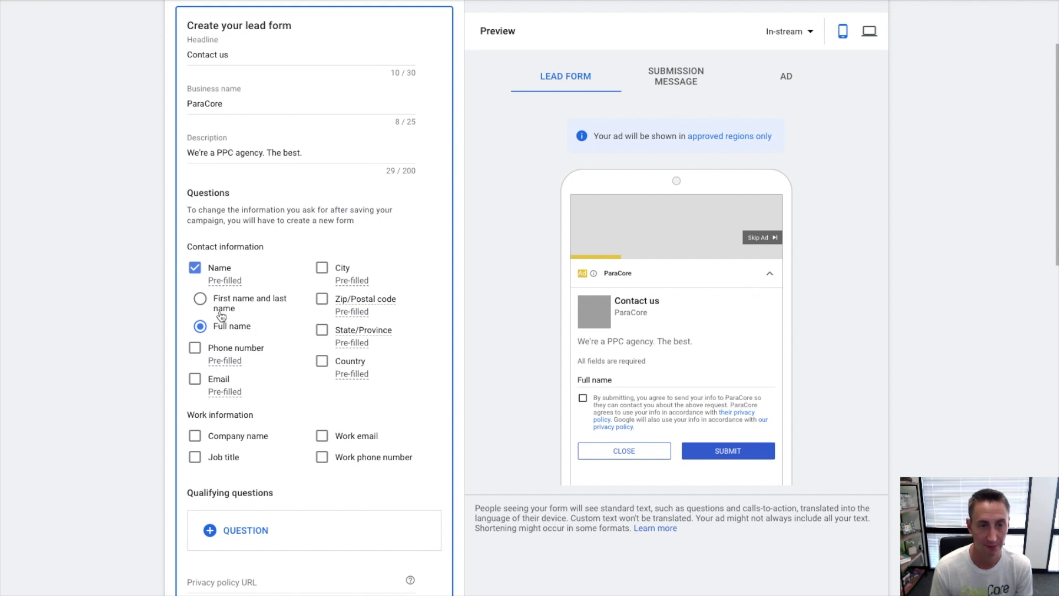
- Request first and last name, phone number and email, leaving company name and work email unchecked
left_click(199, 298)
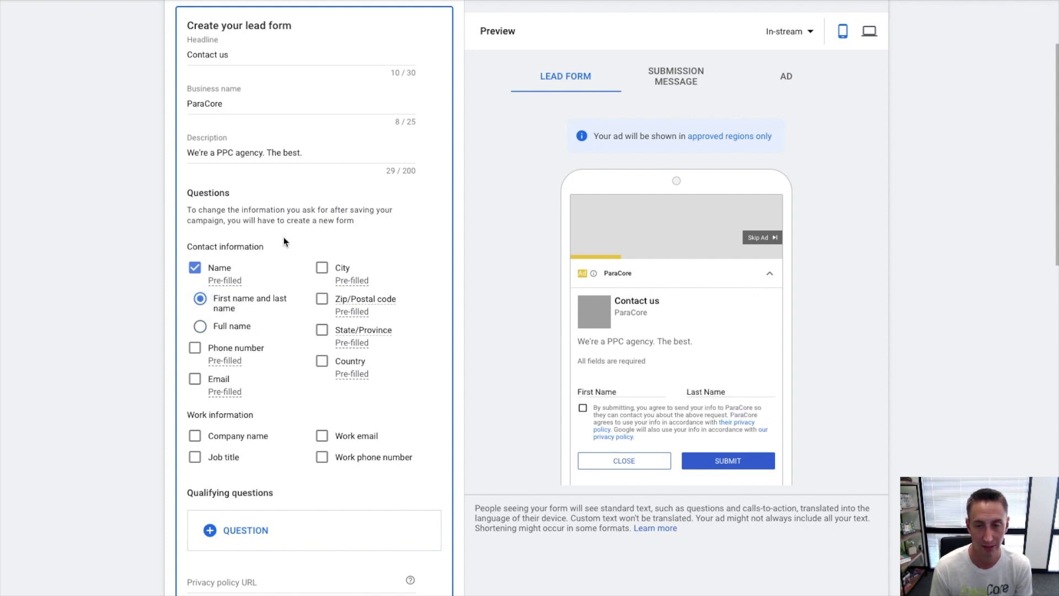
scroll(283, 239, "down", 1)
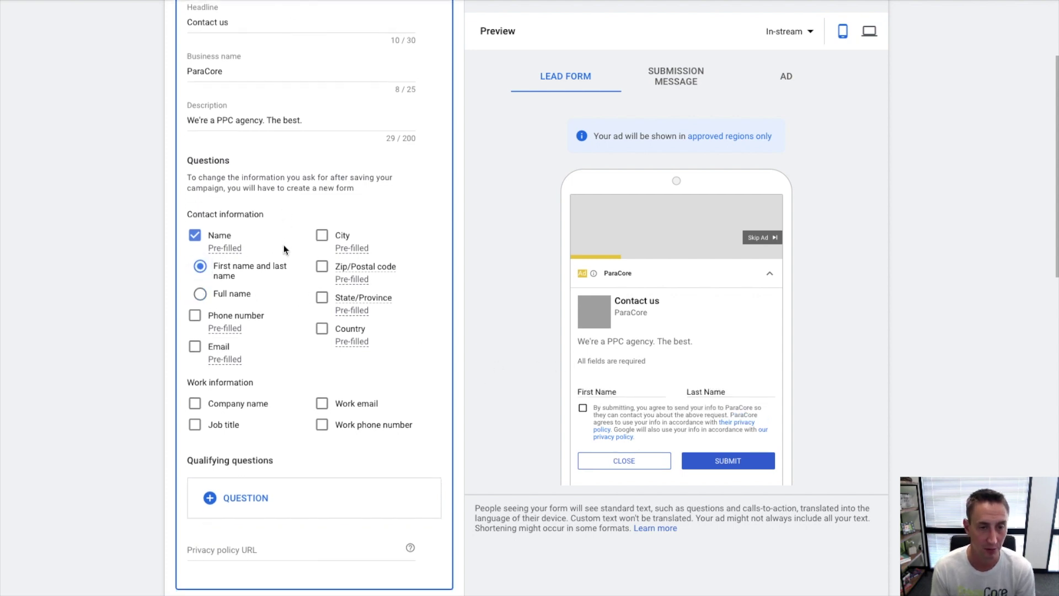
left_click(194, 317)
left_click(195, 346)
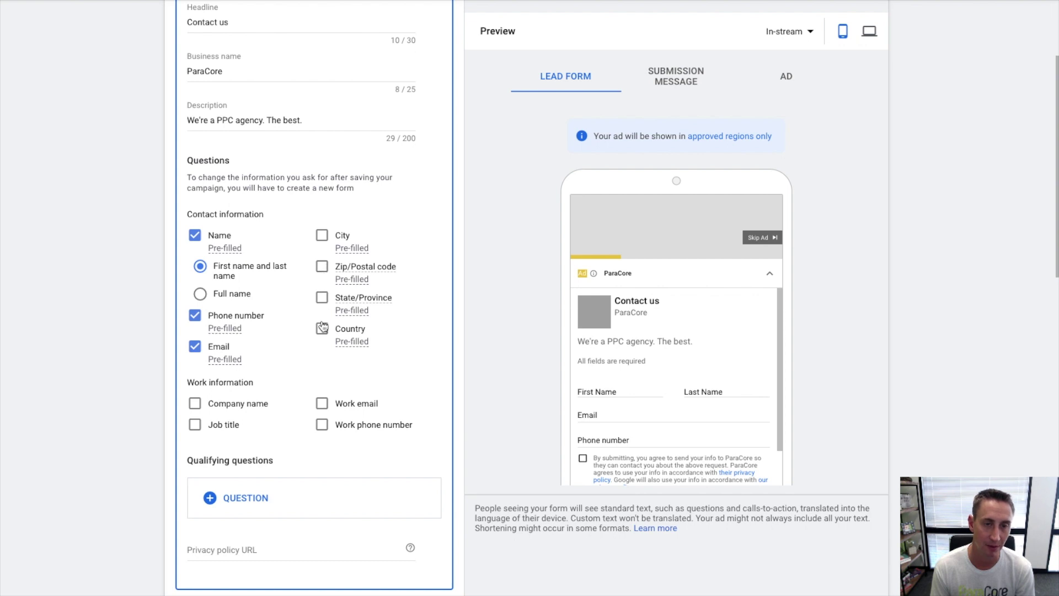
left_click(194, 405)
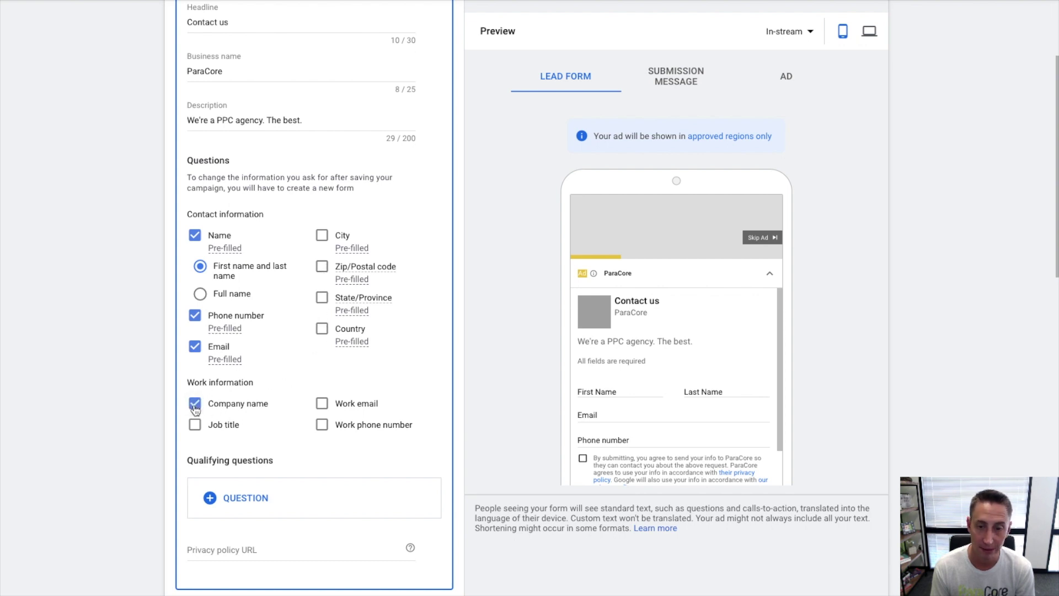
left_click(322, 404)
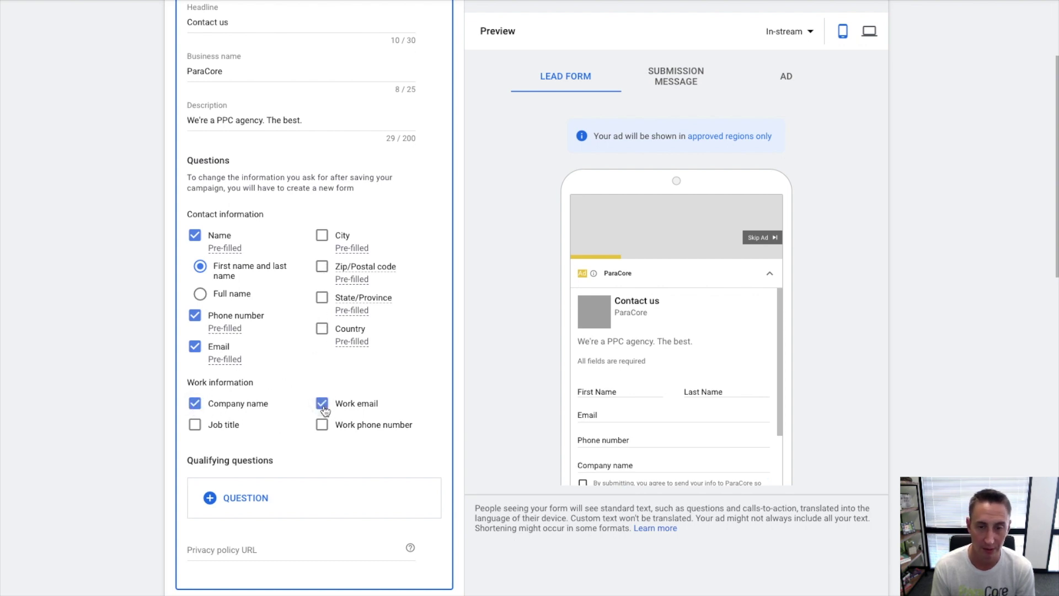
scroll(651, 368, "down", 2)
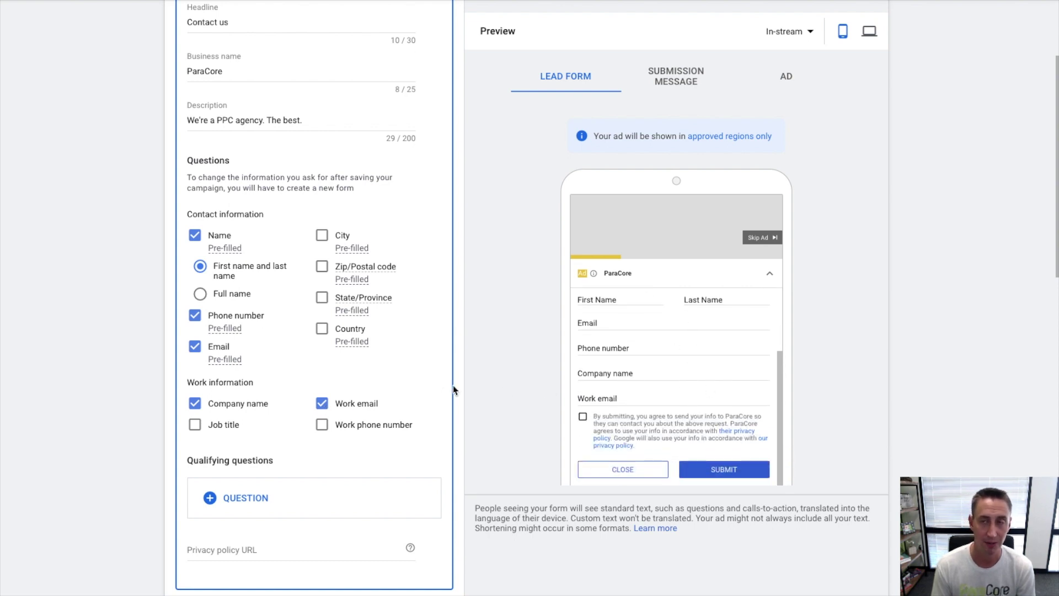
left_click(325, 406)
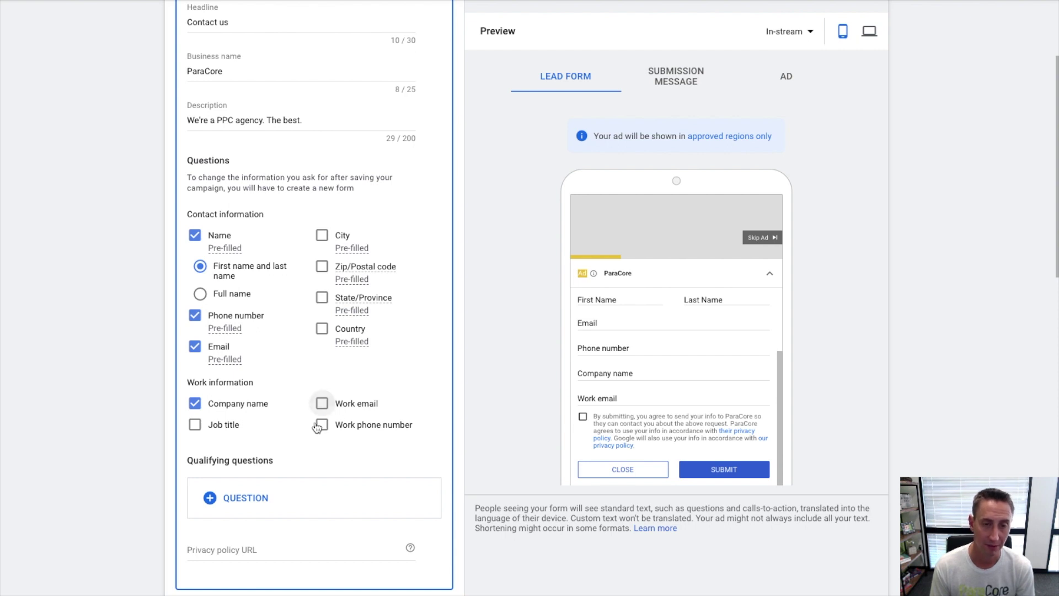
left_click(195, 406)
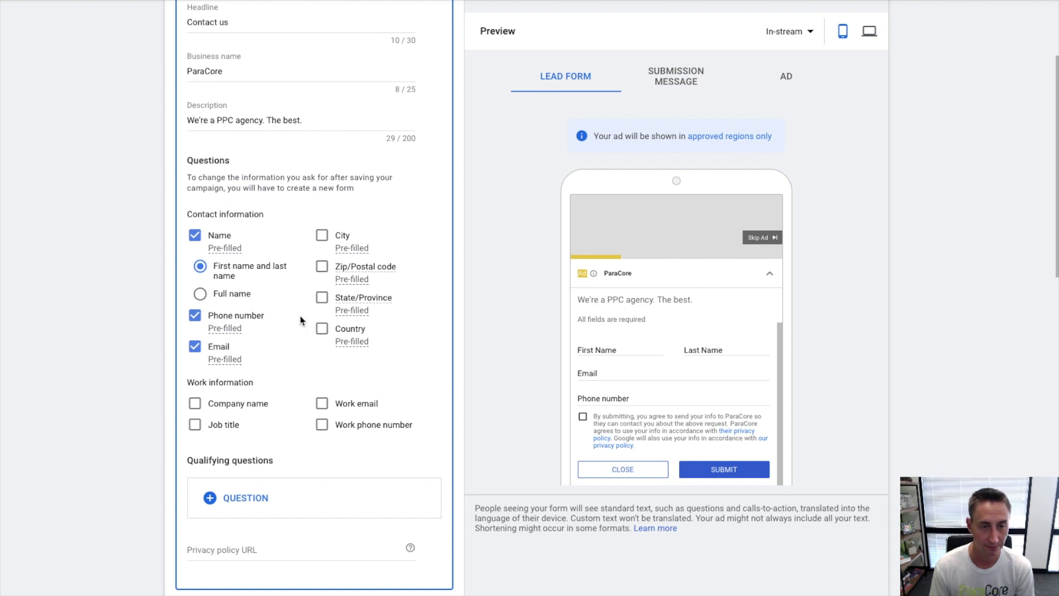
scroll(301, 313, "down", 1)
scroll(304, 311, "down", 1)
scroll(293, 359, "down", 2)
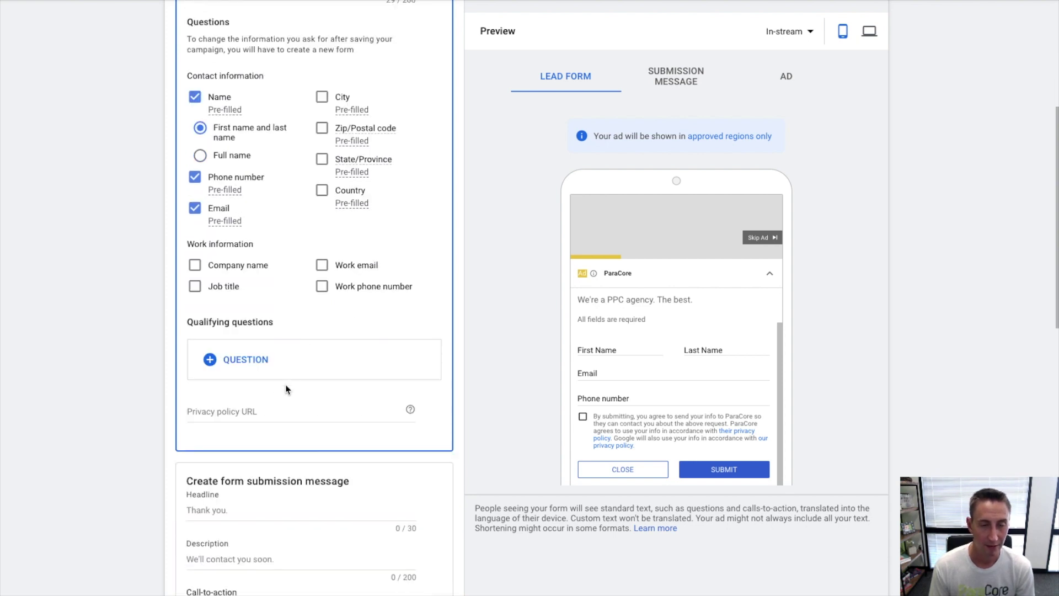
- Browse the suggested qualifying question categories, from Auto through Real estate
left_click(243, 364)
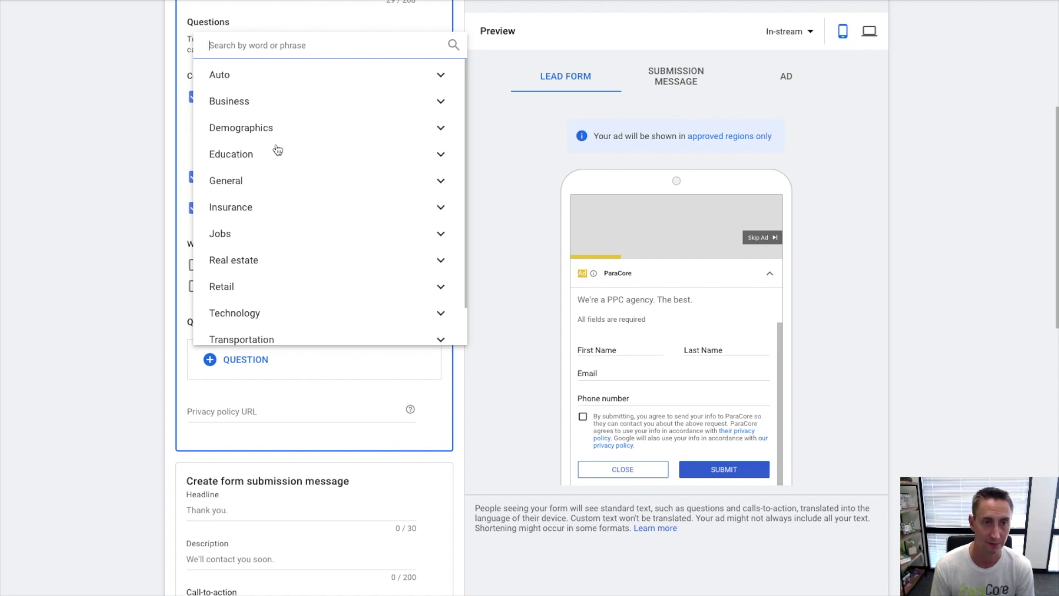
scroll(397, 172, "down", 2)
scroll(369, 144, "up", 2)
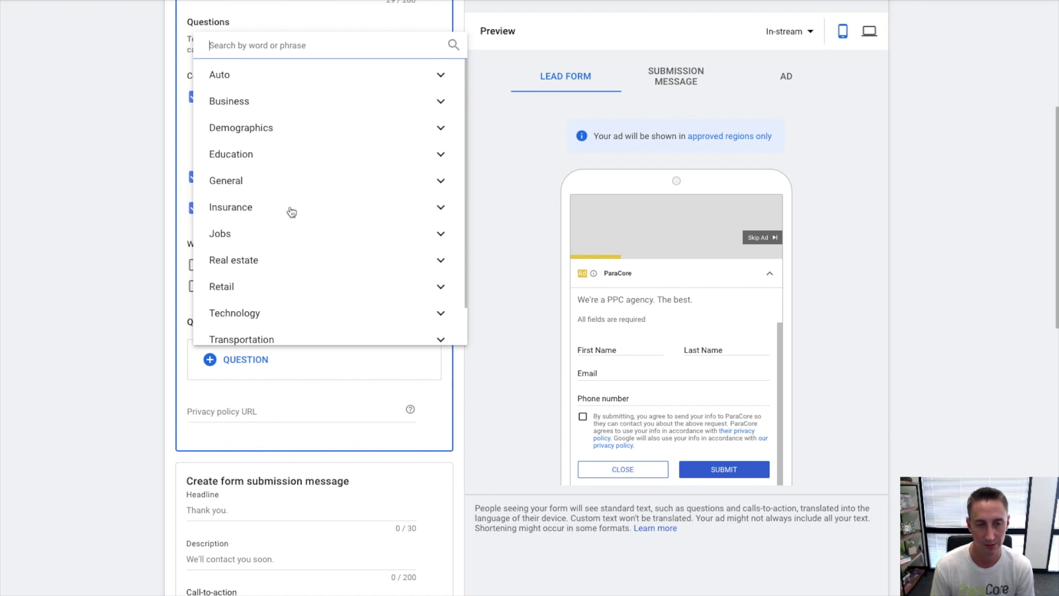
scroll(291, 212, "down", 2)
scroll(286, 203, "up", 1)
scroll(289, 206, "up", 1)
left_click(261, 82)
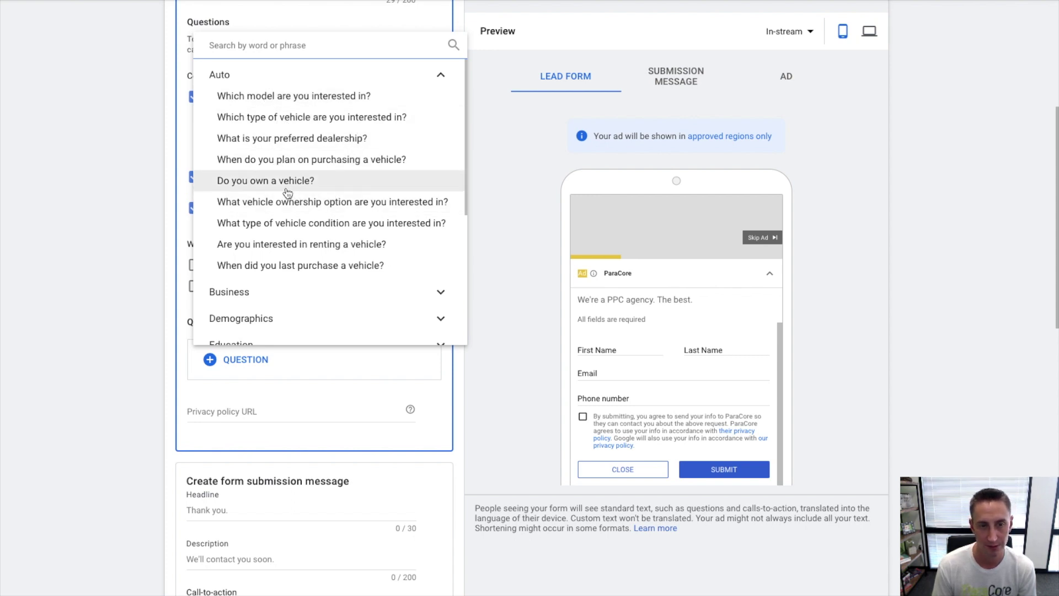
left_click(301, 81)
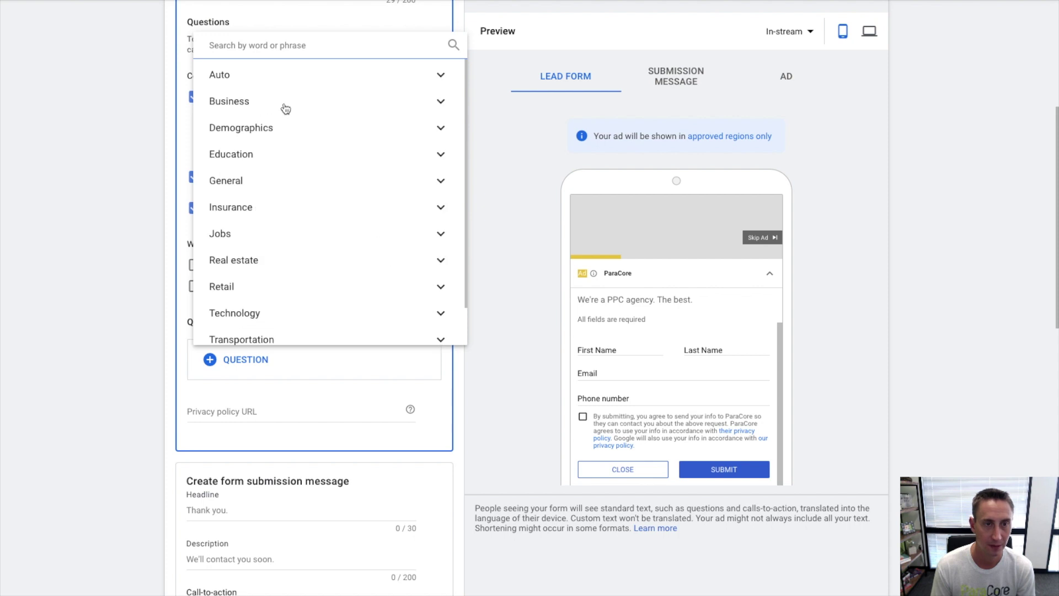
left_click(284, 105)
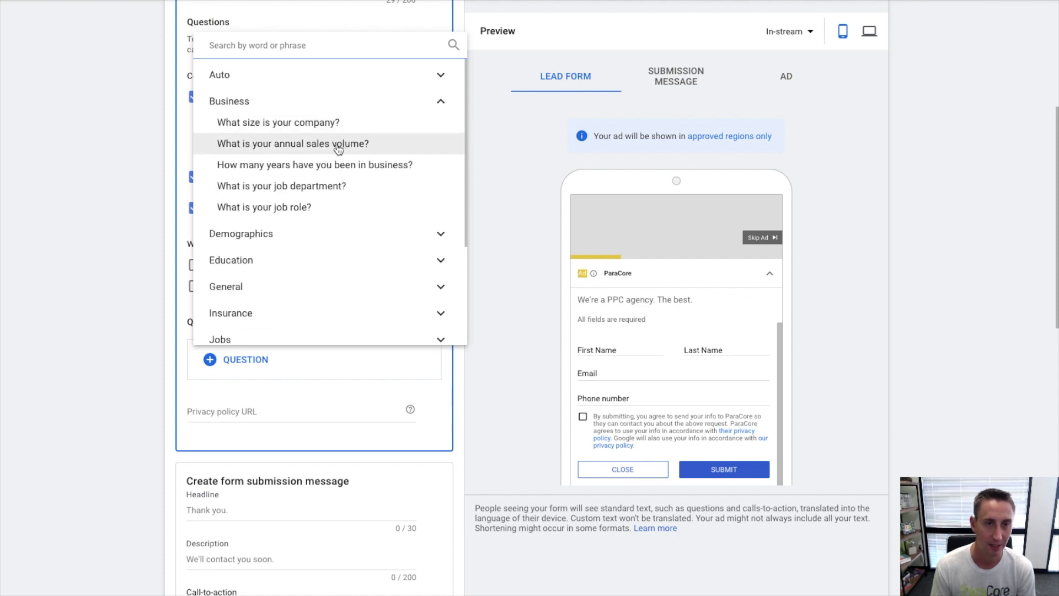
left_click(281, 105)
left_click(275, 130)
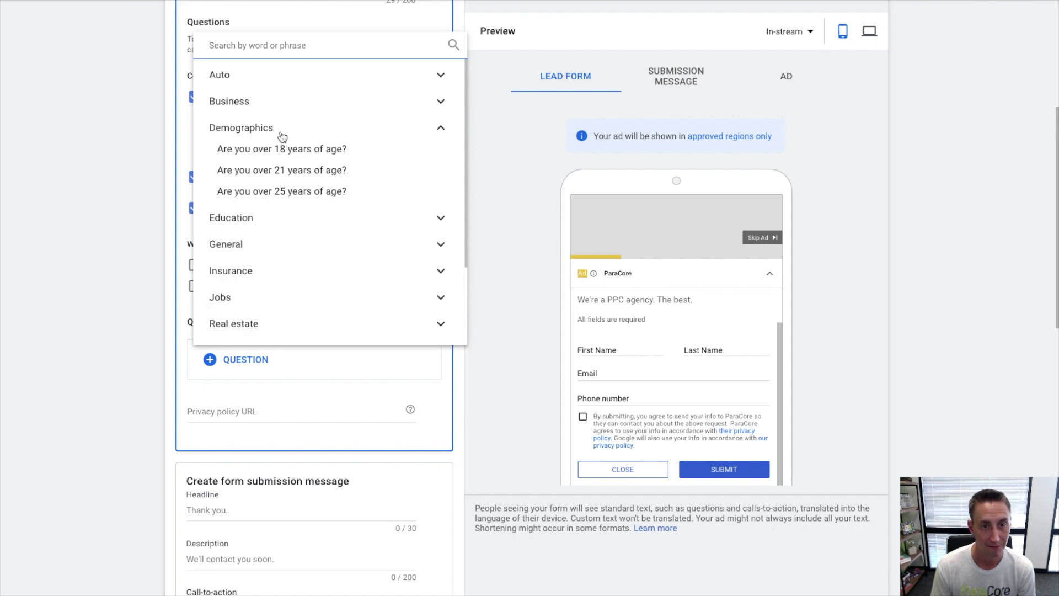
left_click(282, 133)
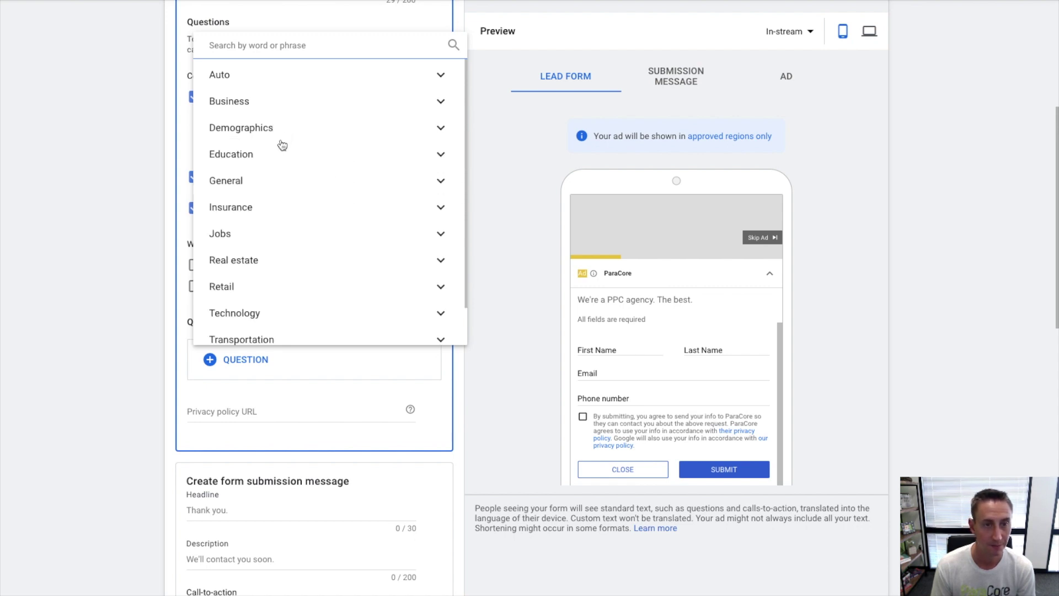
left_click(279, 157)
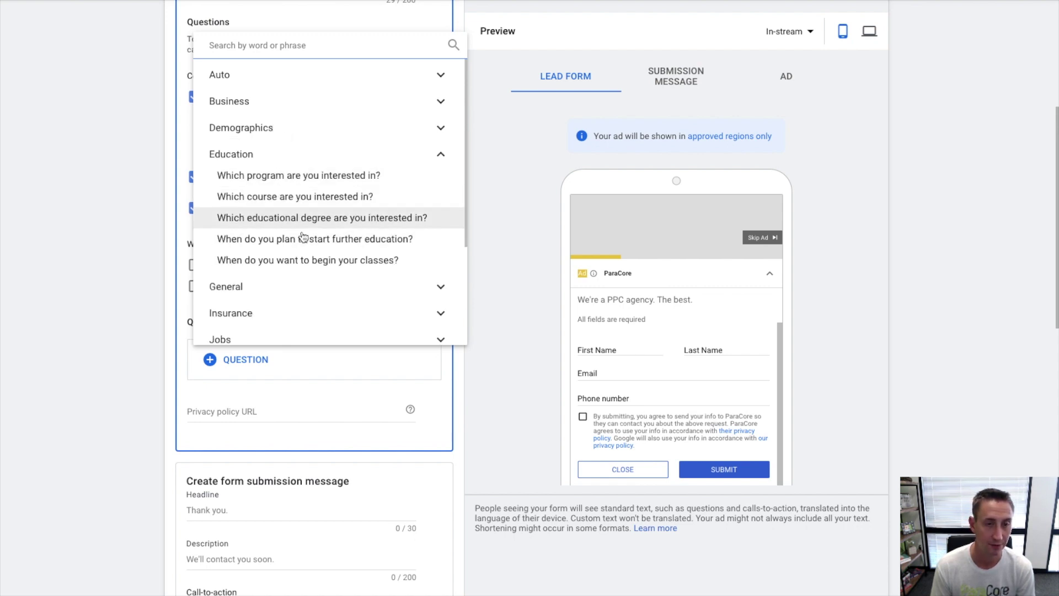
left_click(273, 163)
left_click(263, 184)
left_click(262, 184)
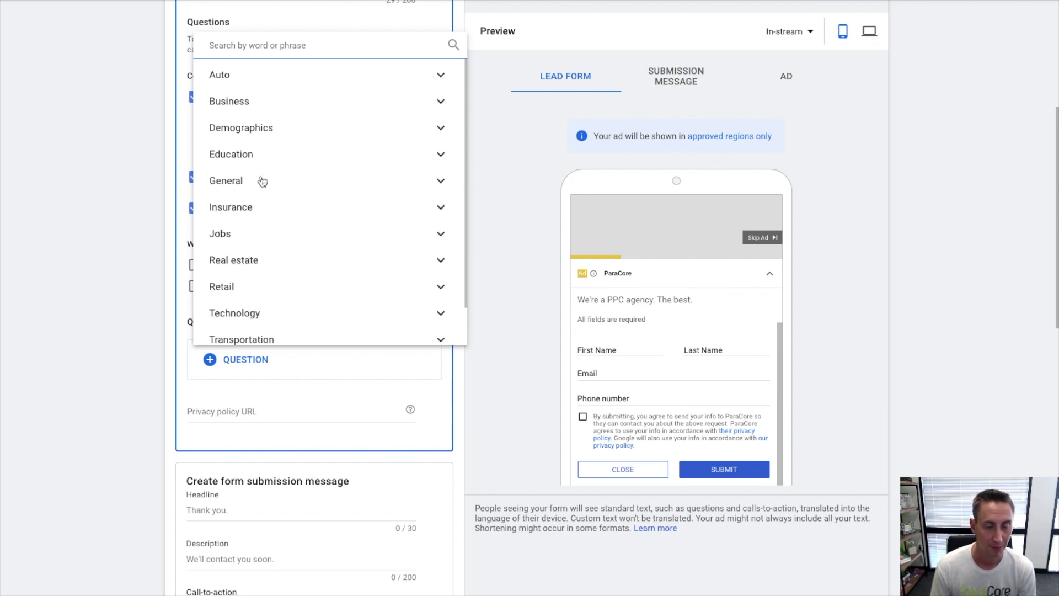
scroll(260, 180, "down", 2)
left_click(270, 174)
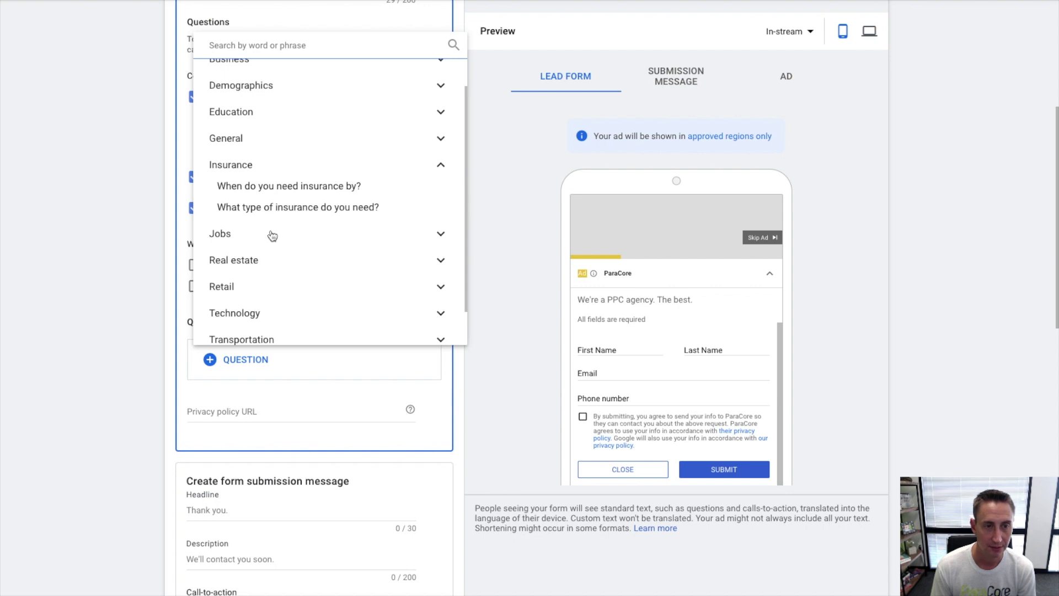
left_click(264, 171)
left_click(258, 194)
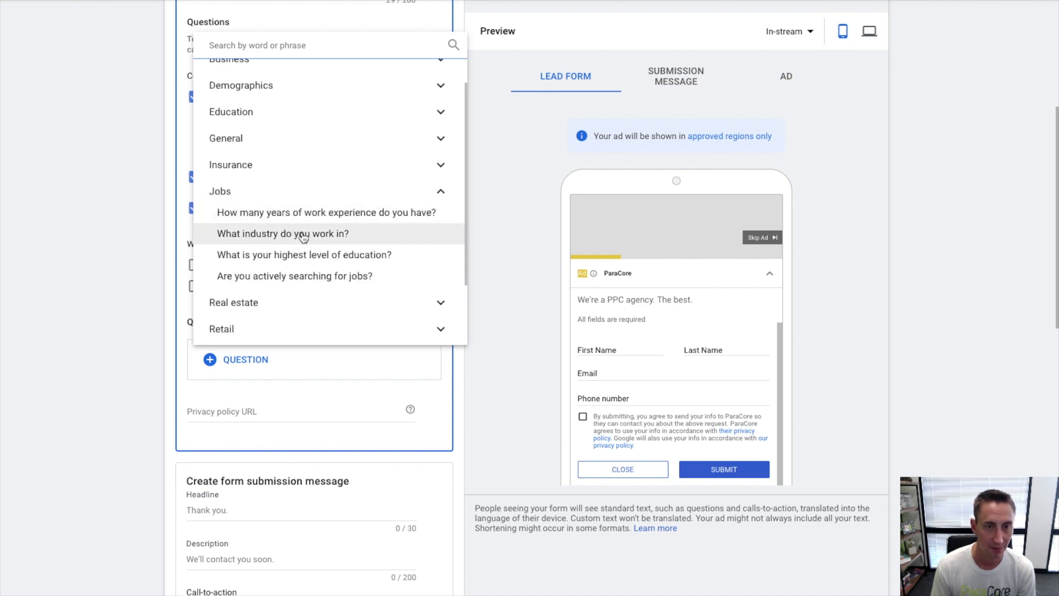
left_click(287, 193)
left_click(278, 221)
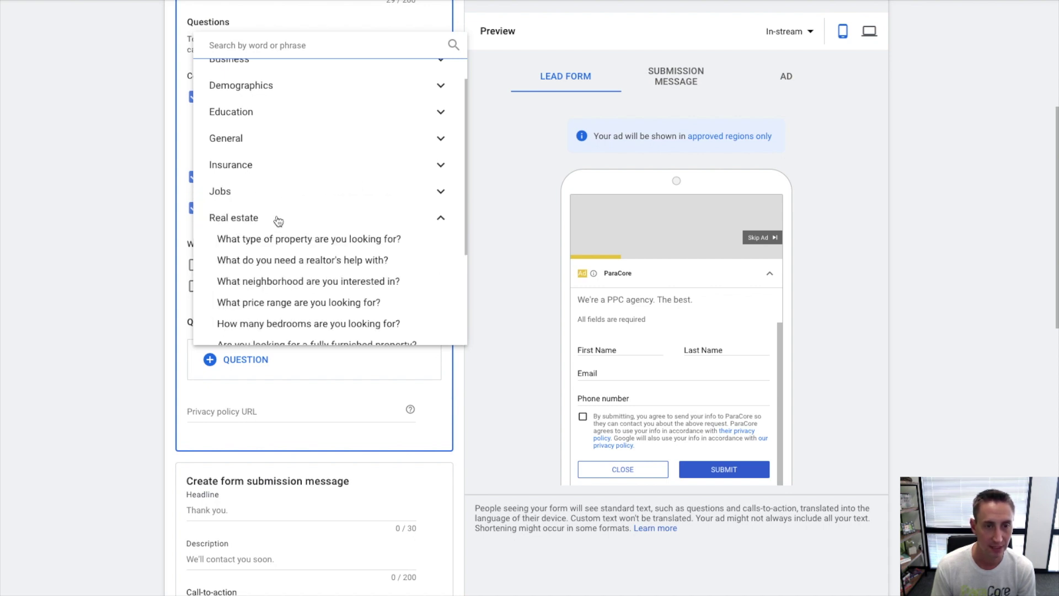
left_click(282, 219)
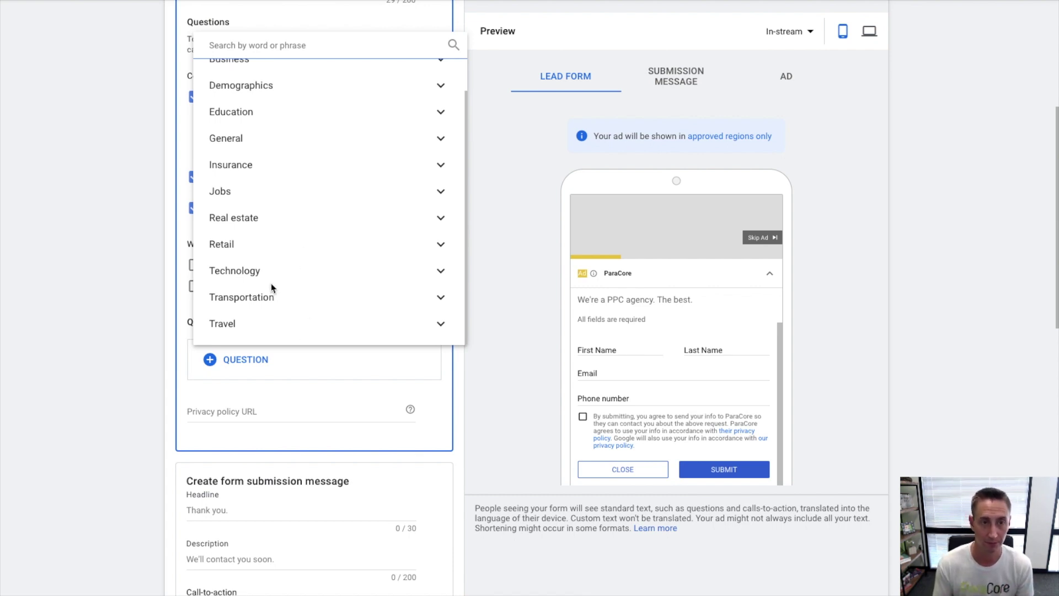
- Add 'Which category are you interested in?' from the General question group
left_click(249, 202)
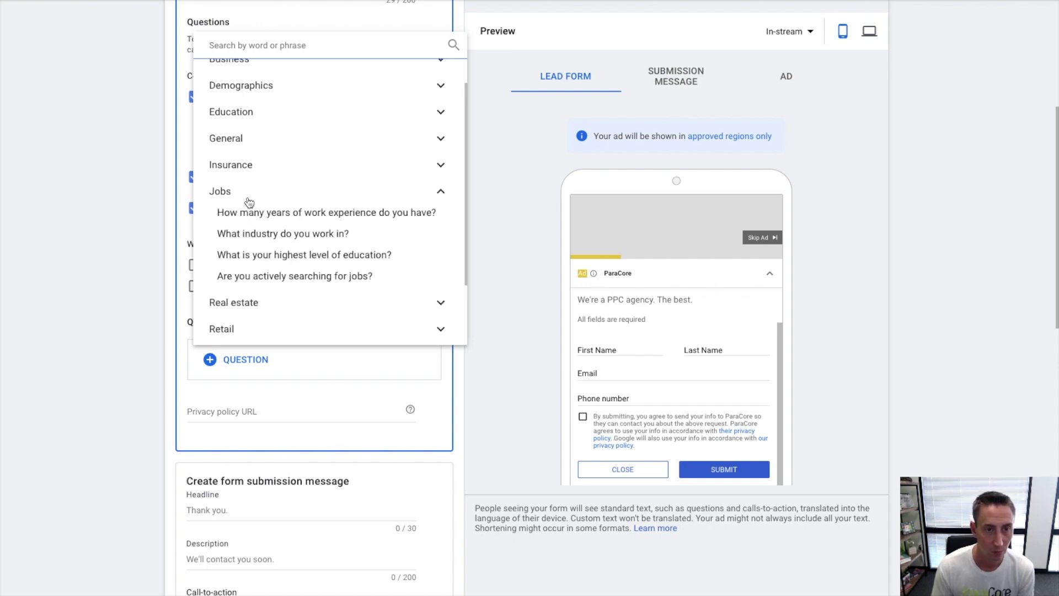
left_click(250, 202)
left_click(253, 144)
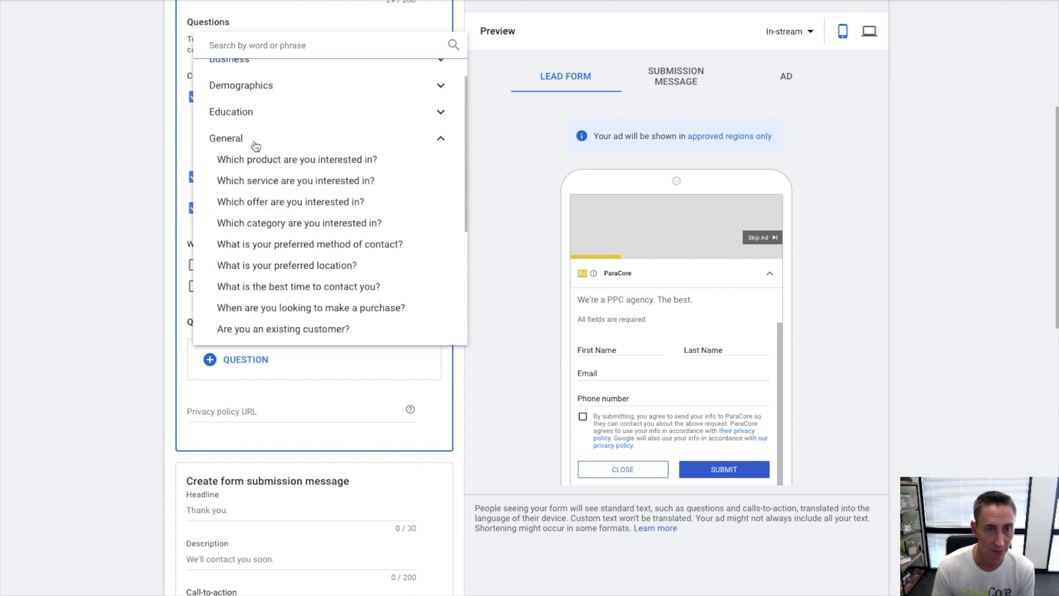
scroll(383, 166, "down", 1)
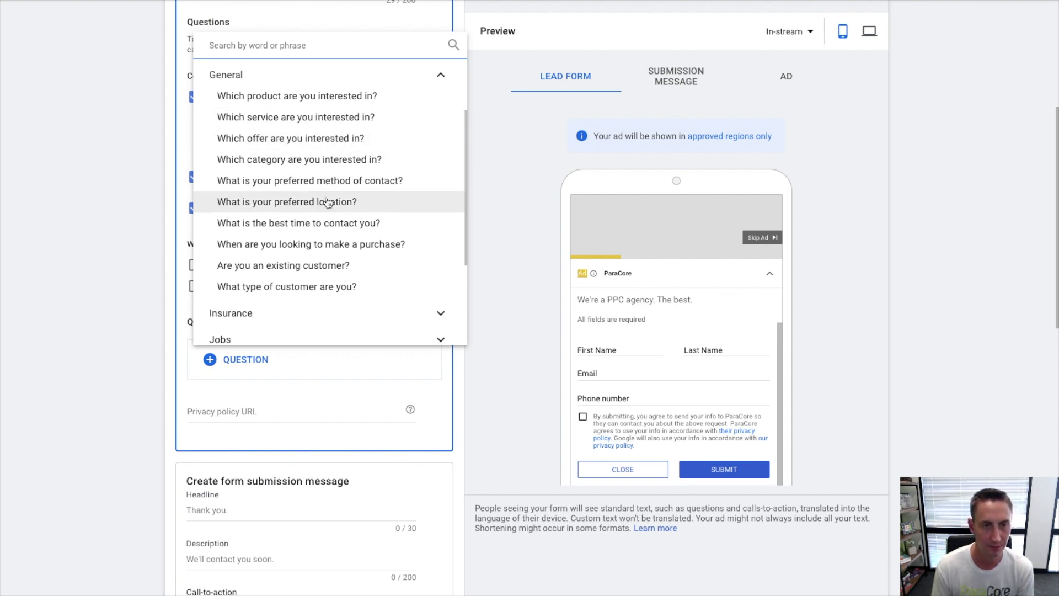
left_click(334, 166)
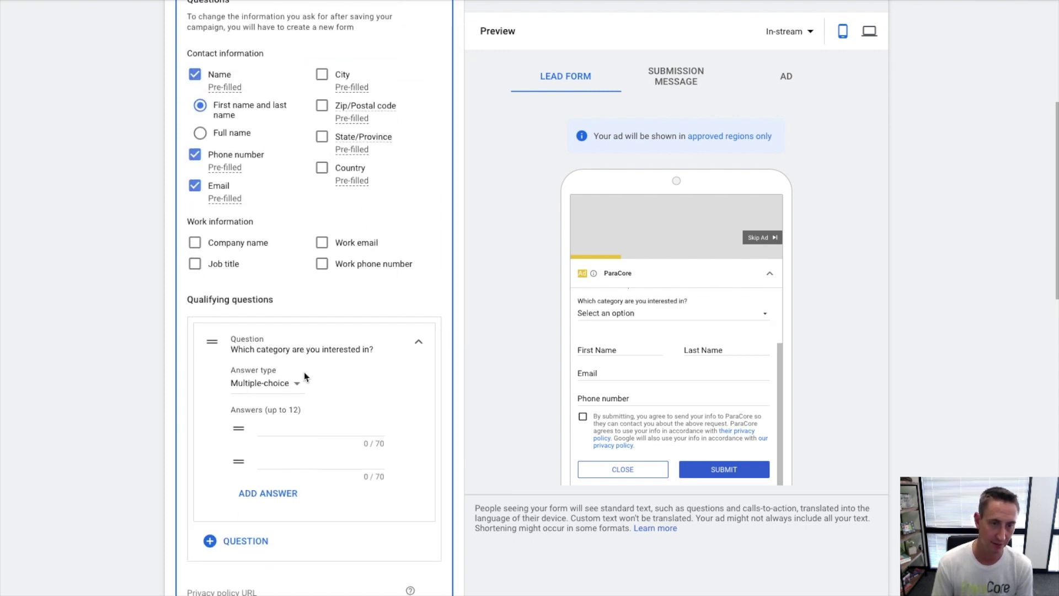
- Set the category question's answers to Auto Accident Help and Motorcycle Accident Help
scroll(301, 331, "down", 4)
left_click(292, 250)
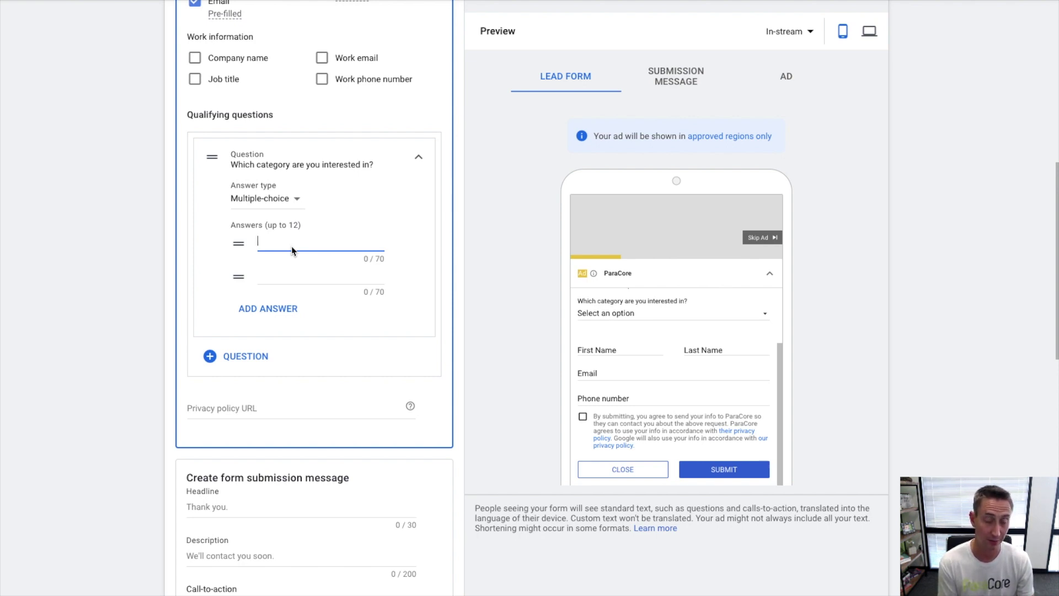
type("Wyd")
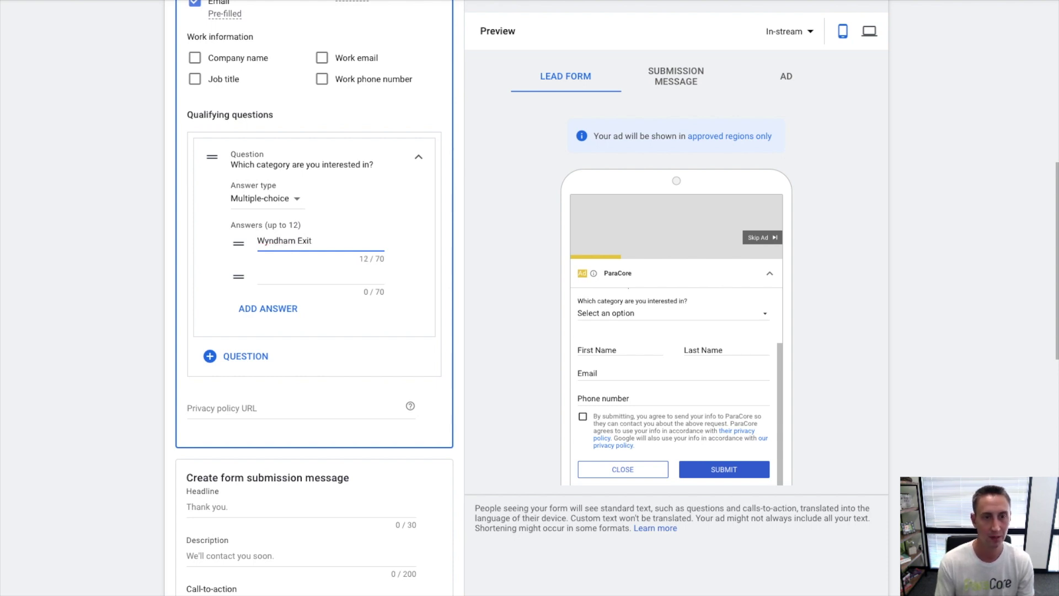
left_click(296, 281)
type("Westgate Exit")
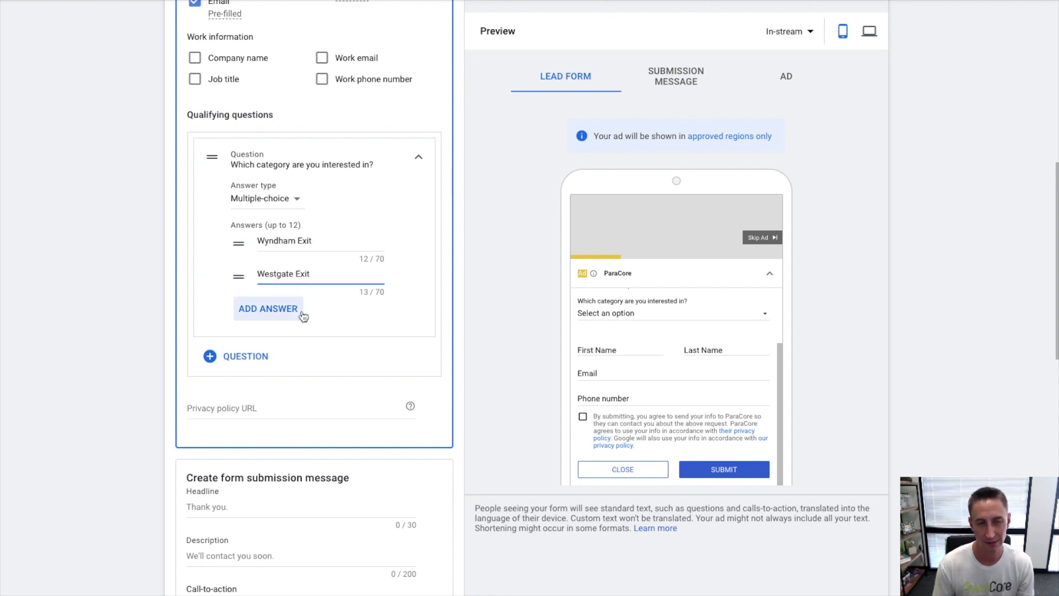
left_click(316, 243)
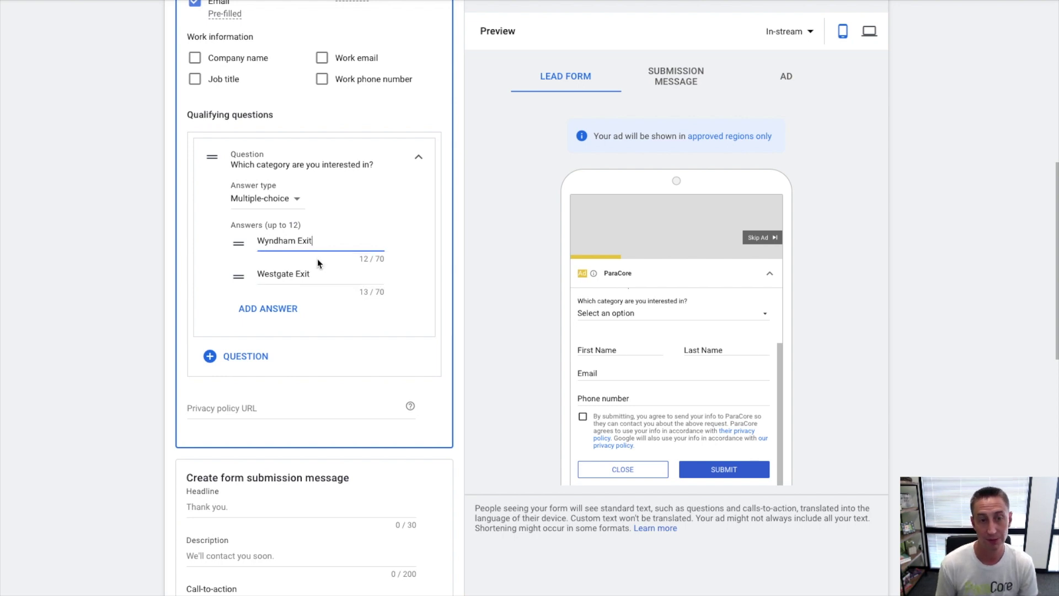
key("ctrl+a")
type("Au")
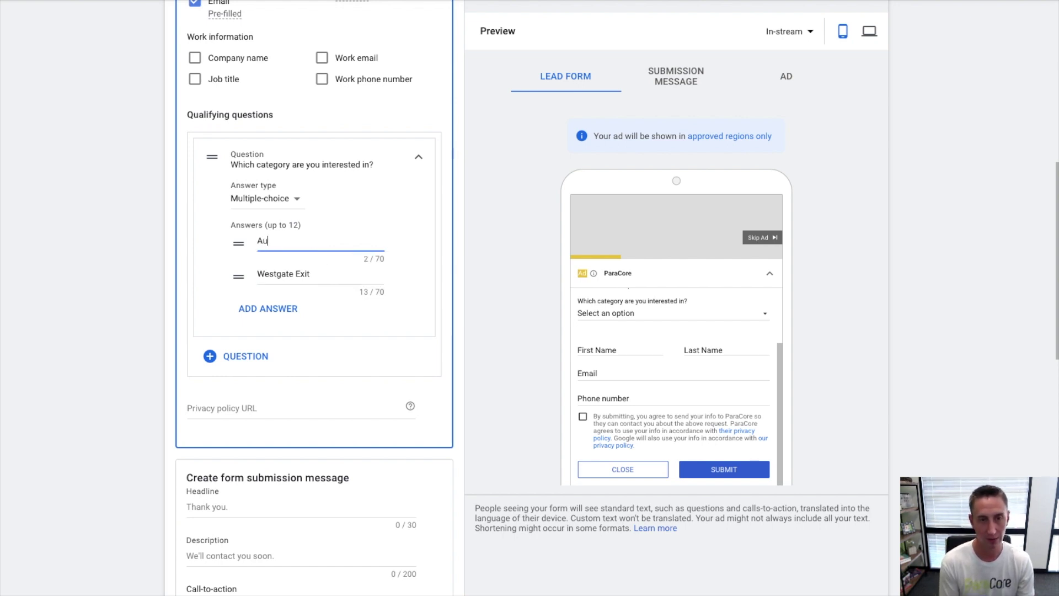
type("to Accident Help")
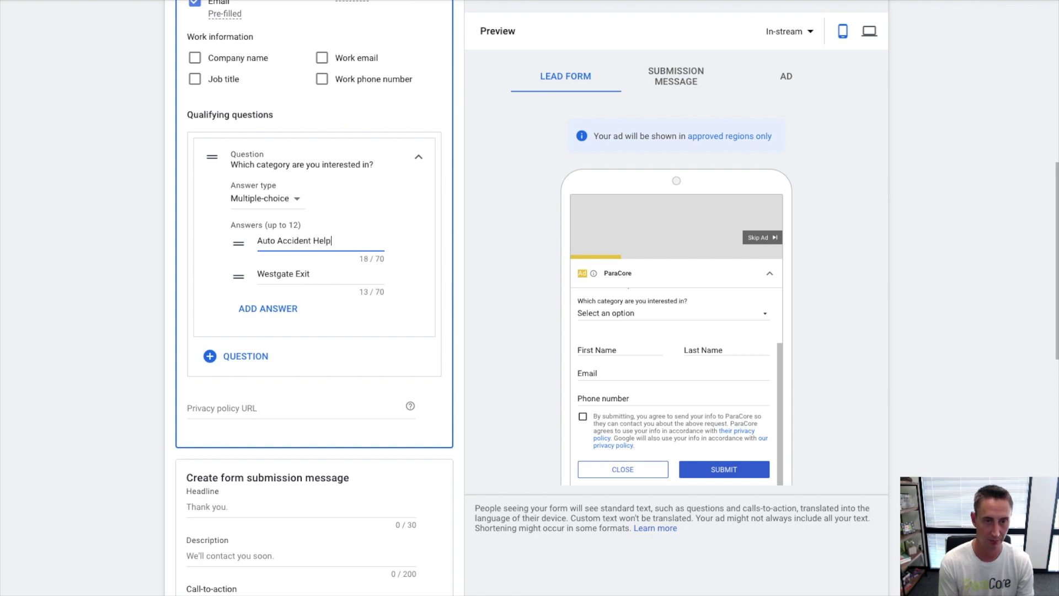
key("Tab")
key("Tab")
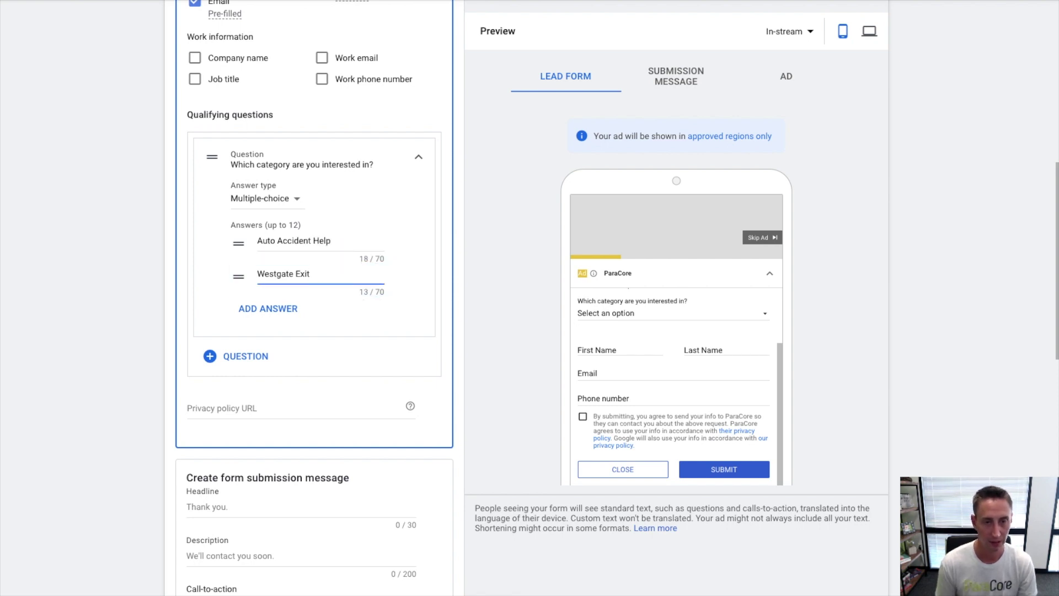
key("ctrl+a")
type("Moto")
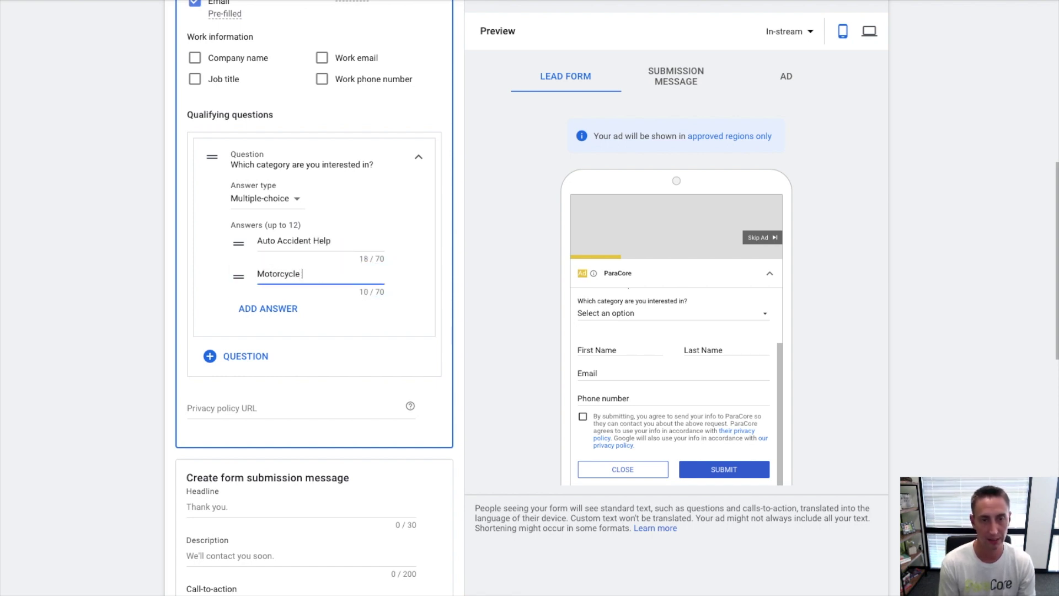
type("lp")
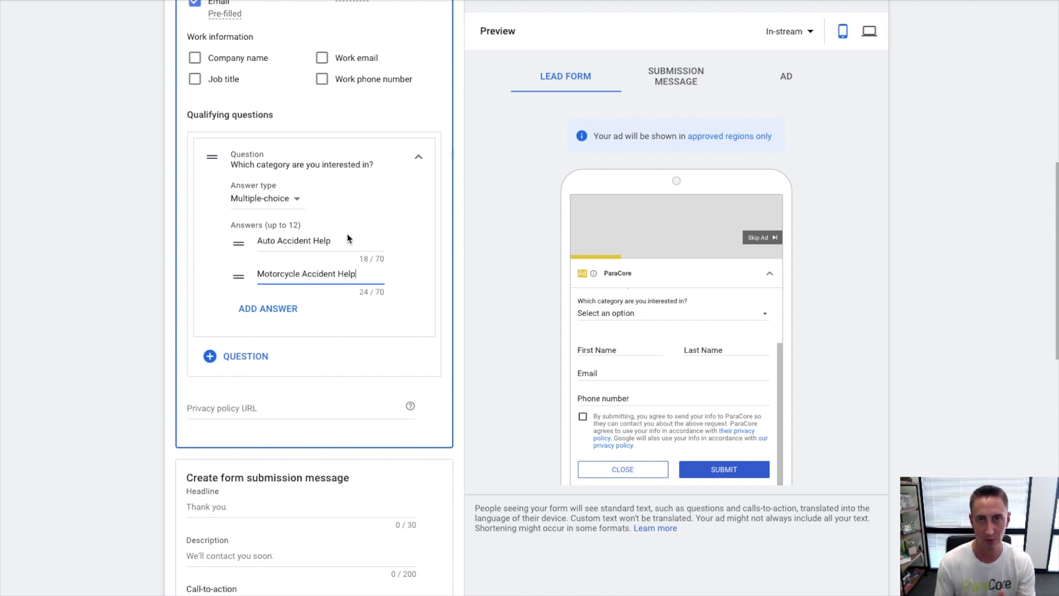
left_click(340, 167)
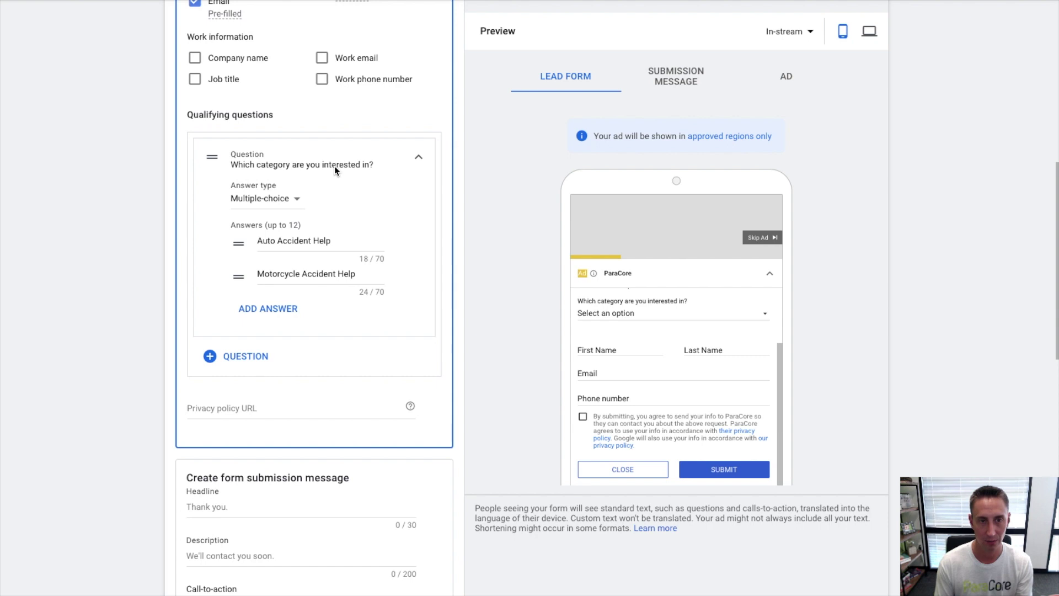
- Switch the category question's answer type to Short answer, then back to Multiple-choice
left_click(300, 201)
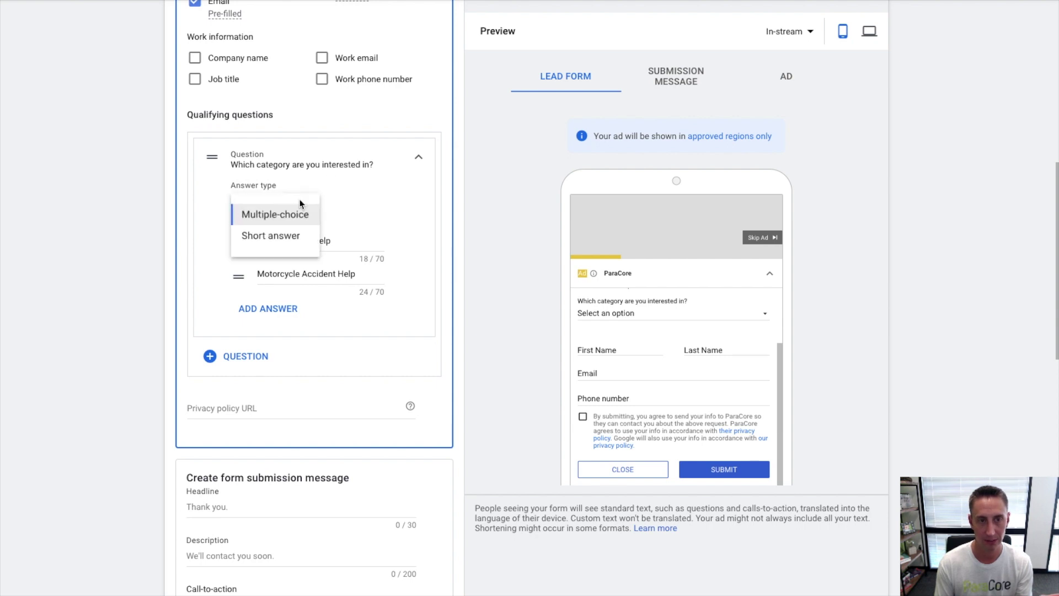
left_click(293, 235)
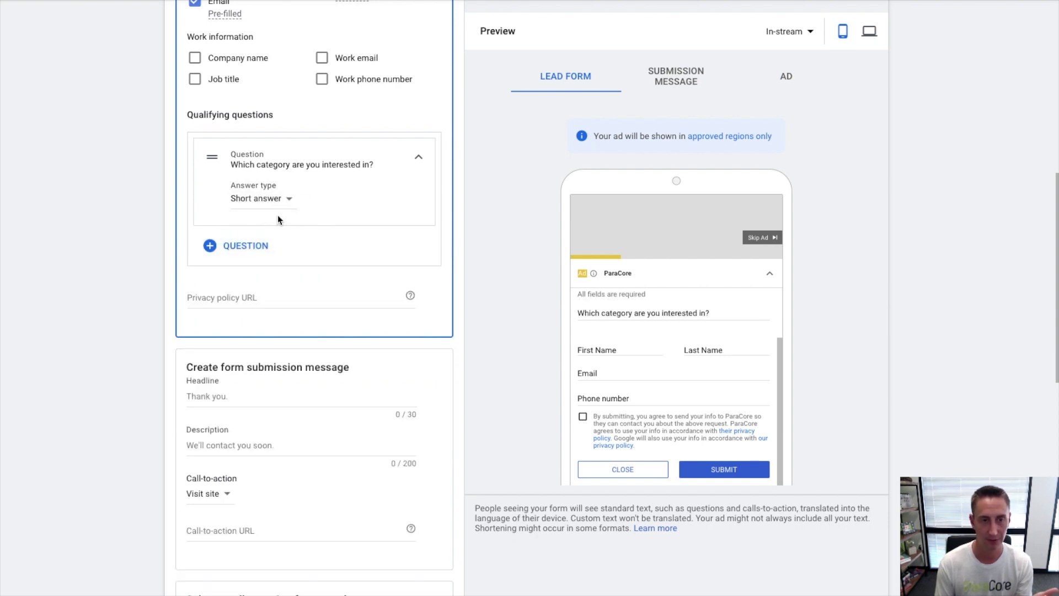
scroll(716, 405, "down", 3)
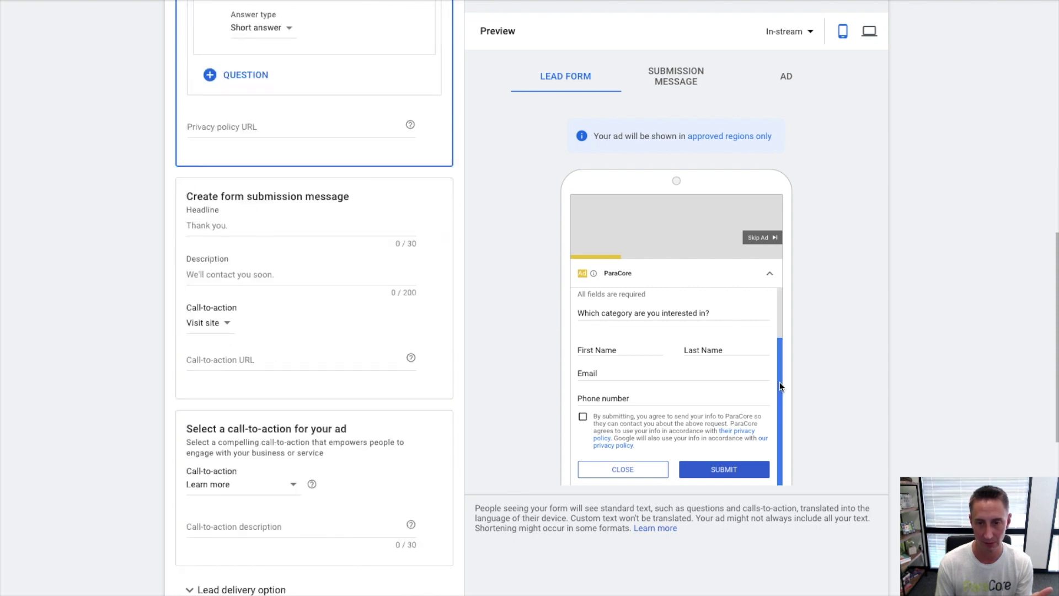
left_click_drag(780, 386, 778, 327)
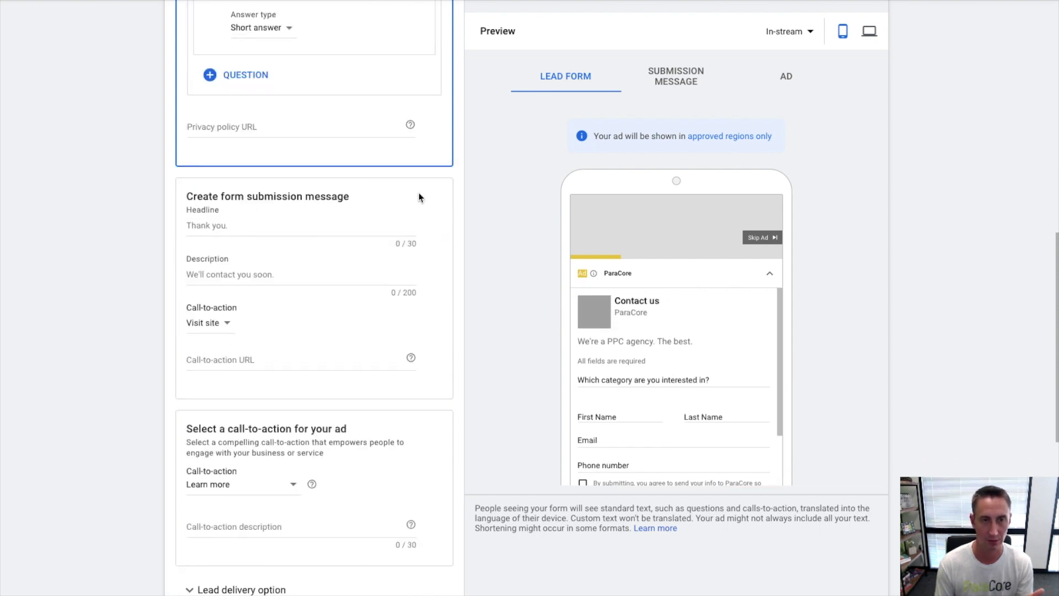
scroll(442, 215, "up", 3)
scroll(419, 265, "up", 2)
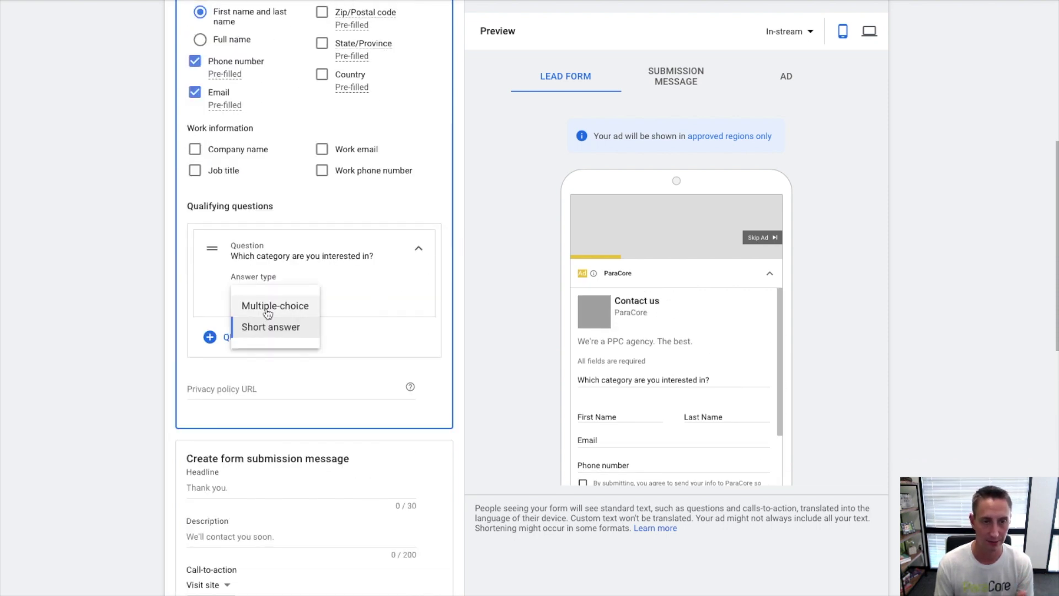
left_click(267, 306)
- Add 'Which service are you interested in?' from the General question group
left_click(263, 447)
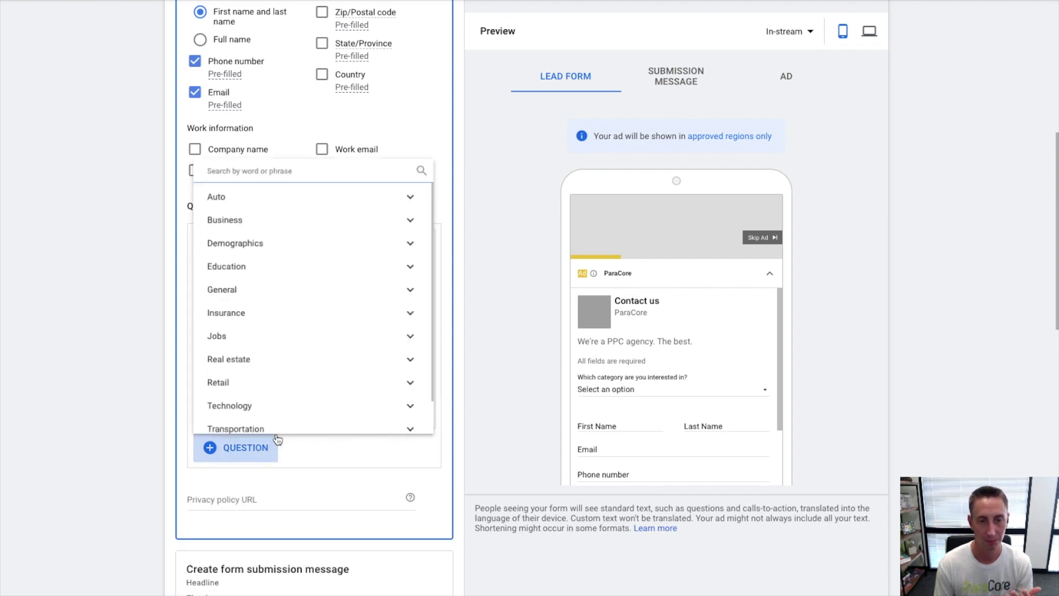
scroll(335, 360, "down", 2)
scroll(337, 355, "up", 2)
left_click(266, 276)
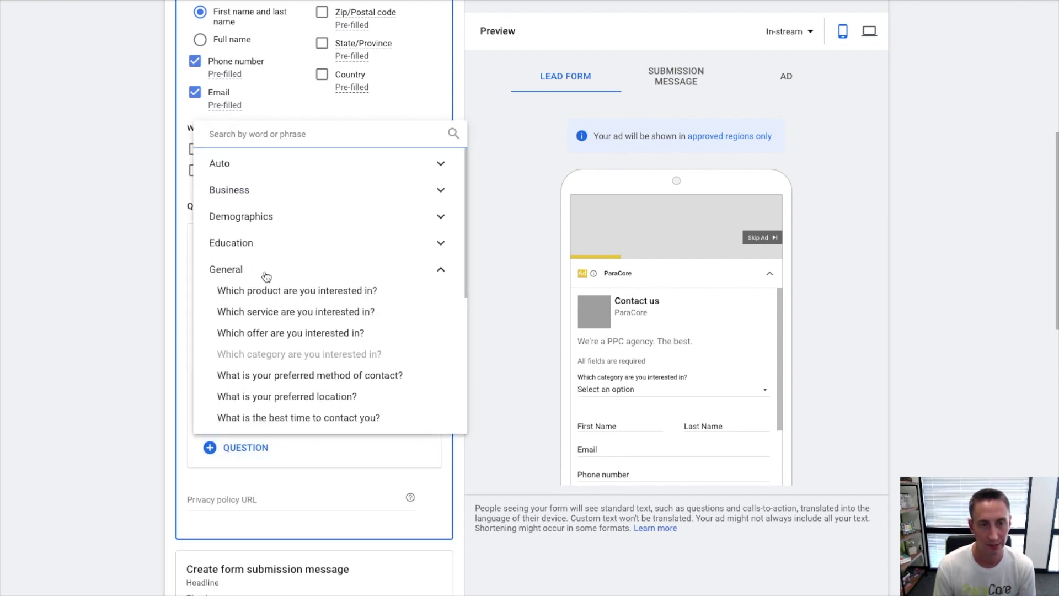
scroll(369, 314, "down", 3)
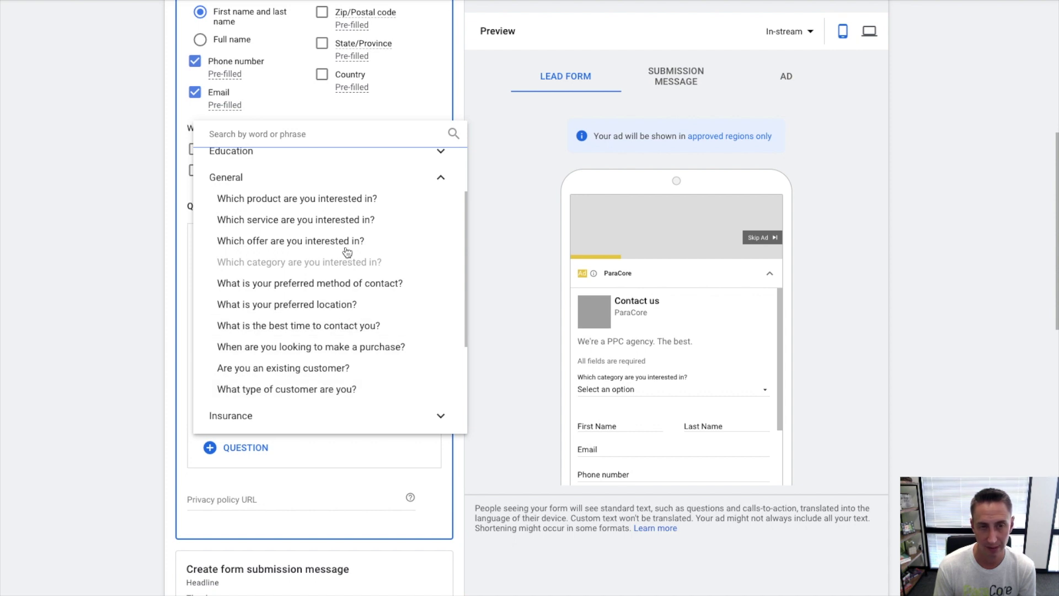
left_click(341, 226)
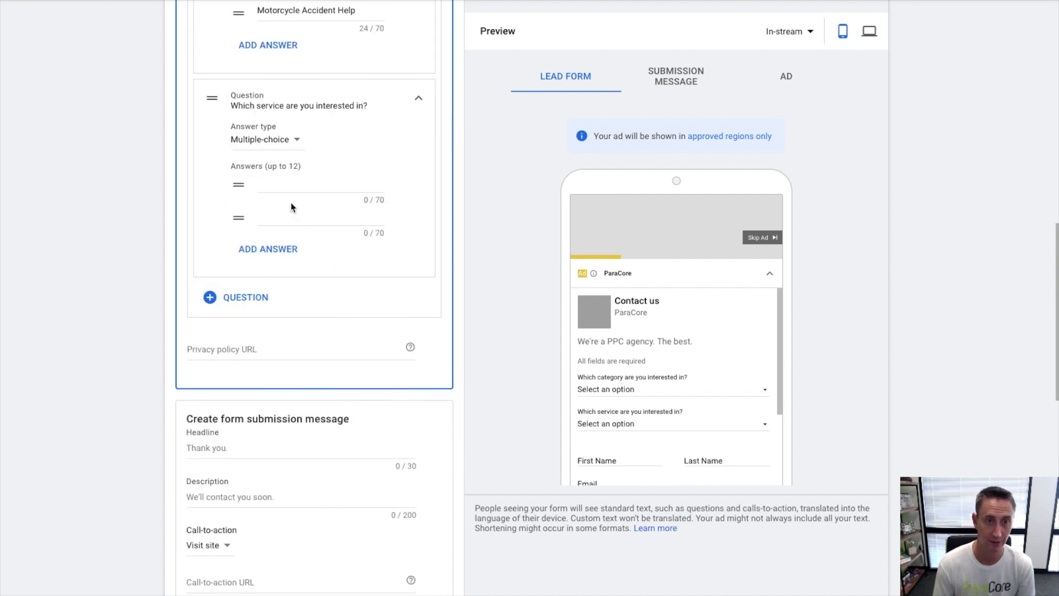
- Enter Google Ads and Facebook Ads as the service question's answers
left_click(291, 189)
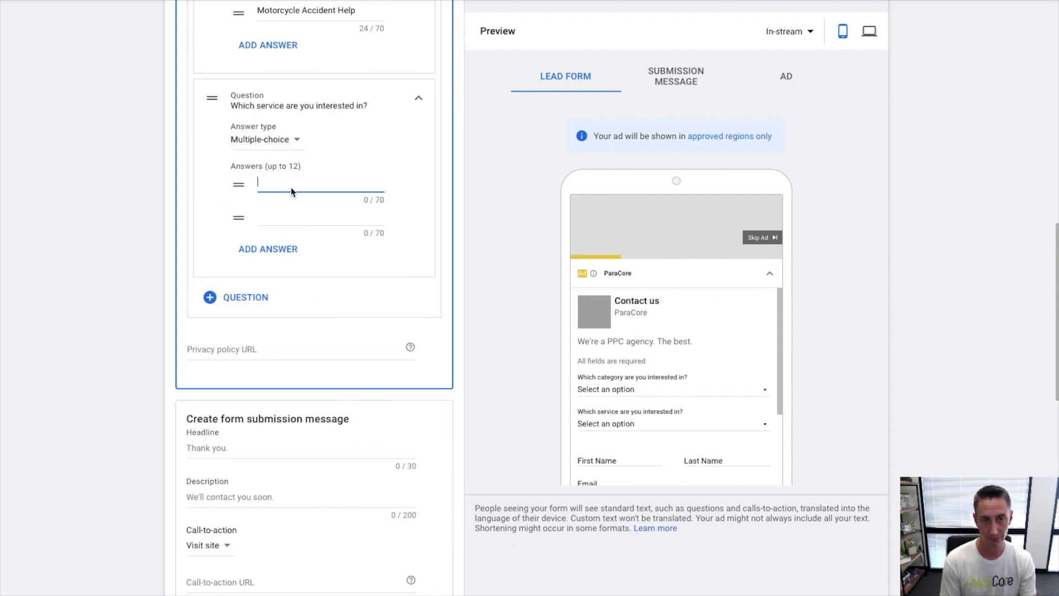
type("Google Ads")
key("Tab")
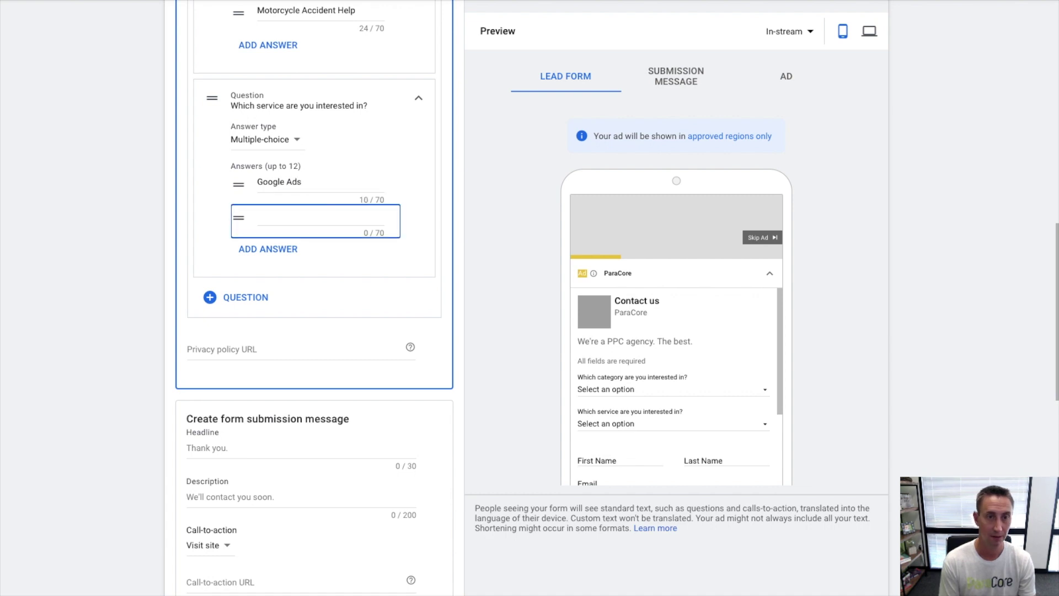
key("F11")
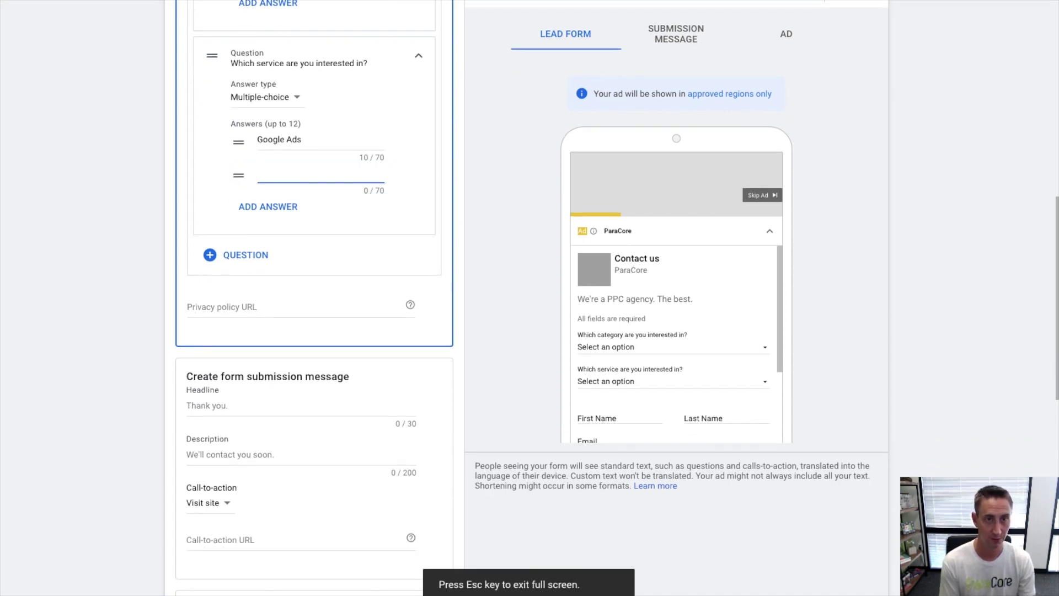
type("Facebook Ads")
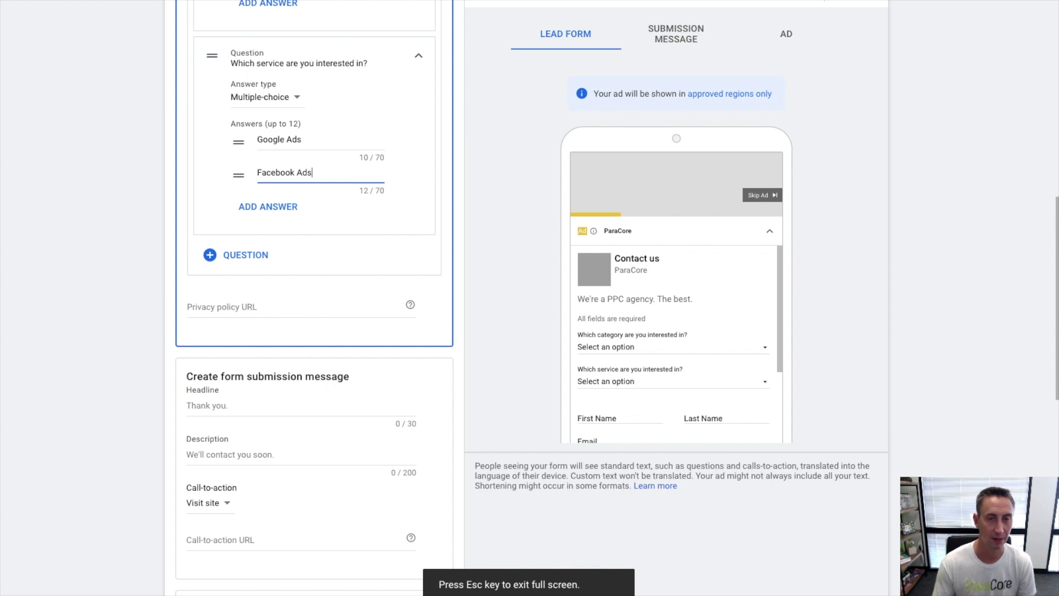
left_click(428, 202)
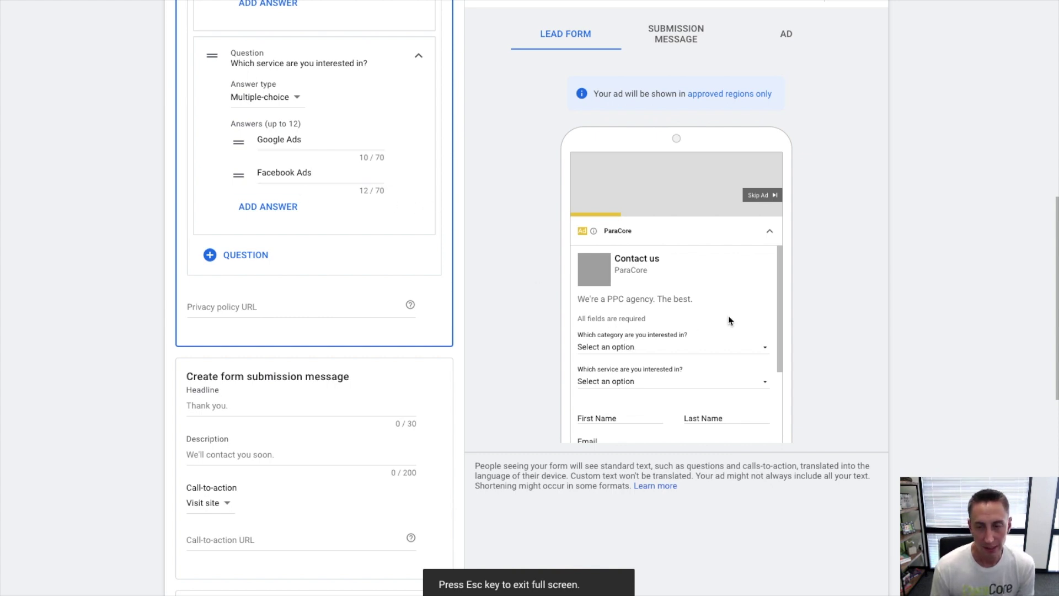
- Leave the privacy policy URL empty and scroll down to the end of the form
scroll(689, 331, "down", 1)
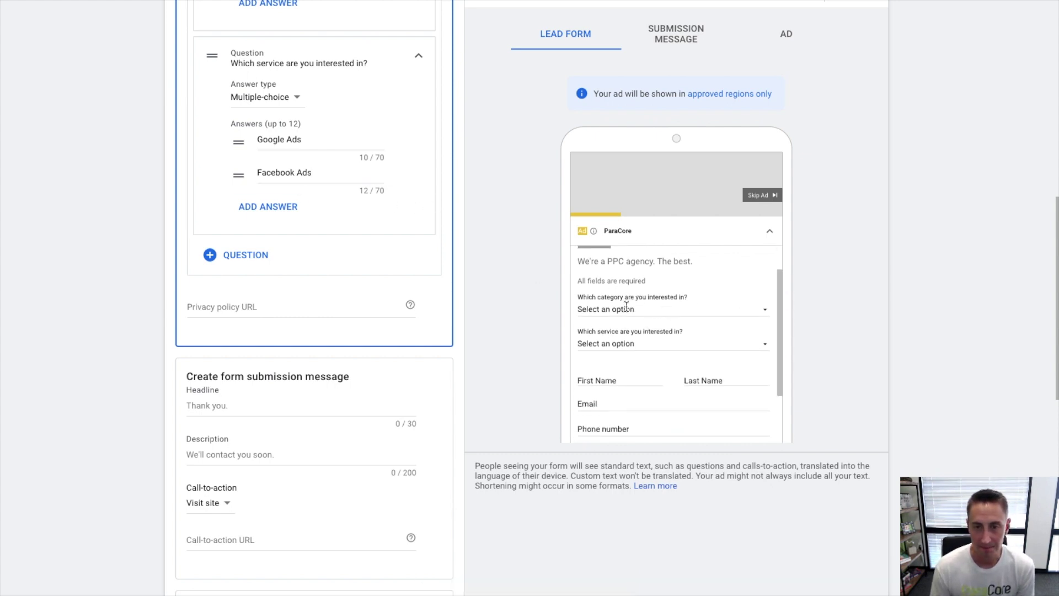
scroll(313, 190, "up", 2)
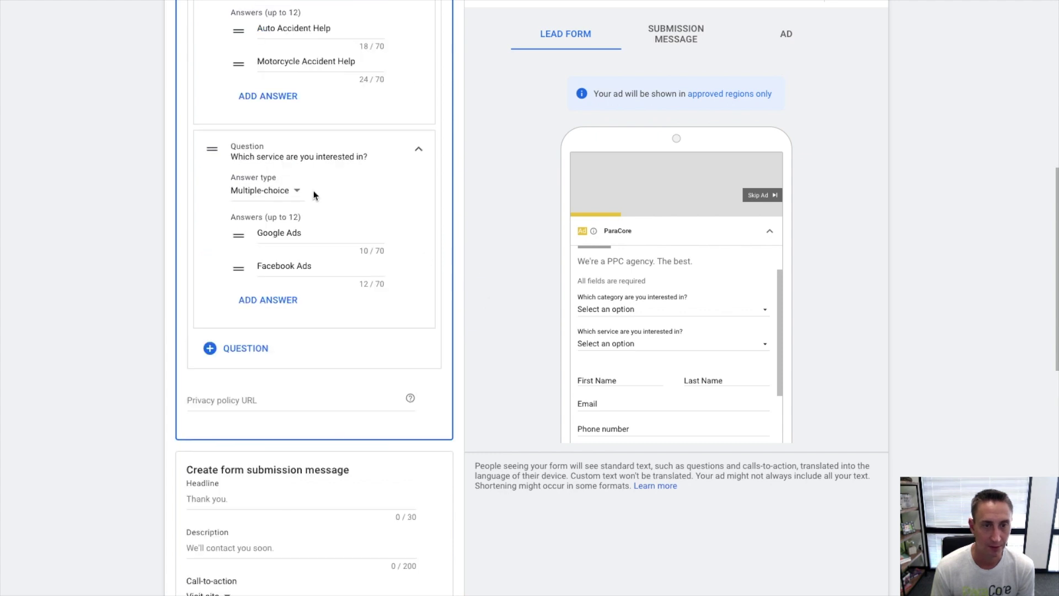
left_click(257, 400)
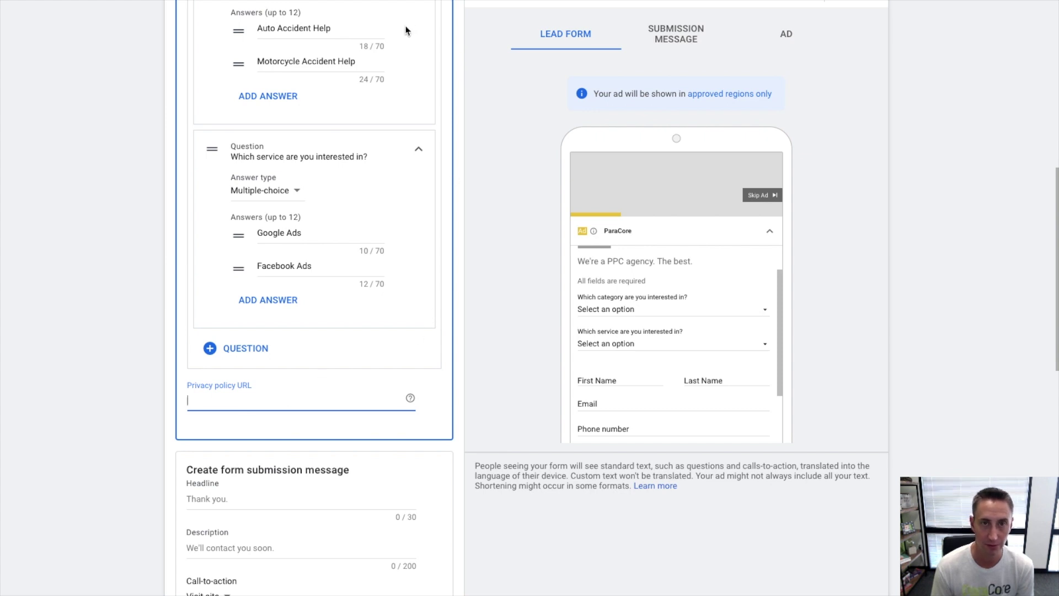
left_click(472, 76)
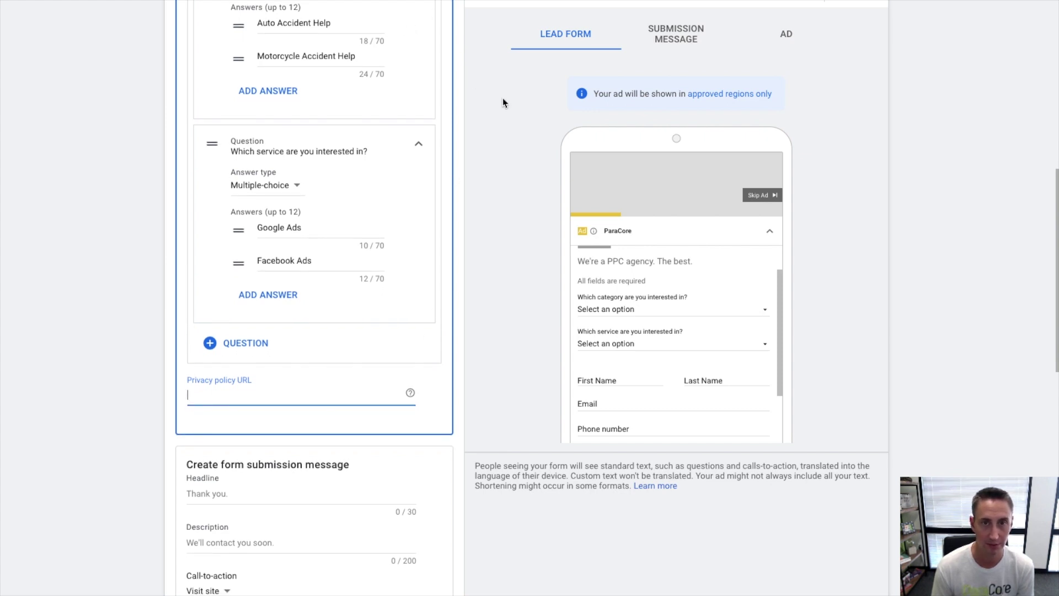
scroll(527, 147, "down", 2)
scroll(366, 138, "up", 2)
scroll(367, 139, "down", 1)
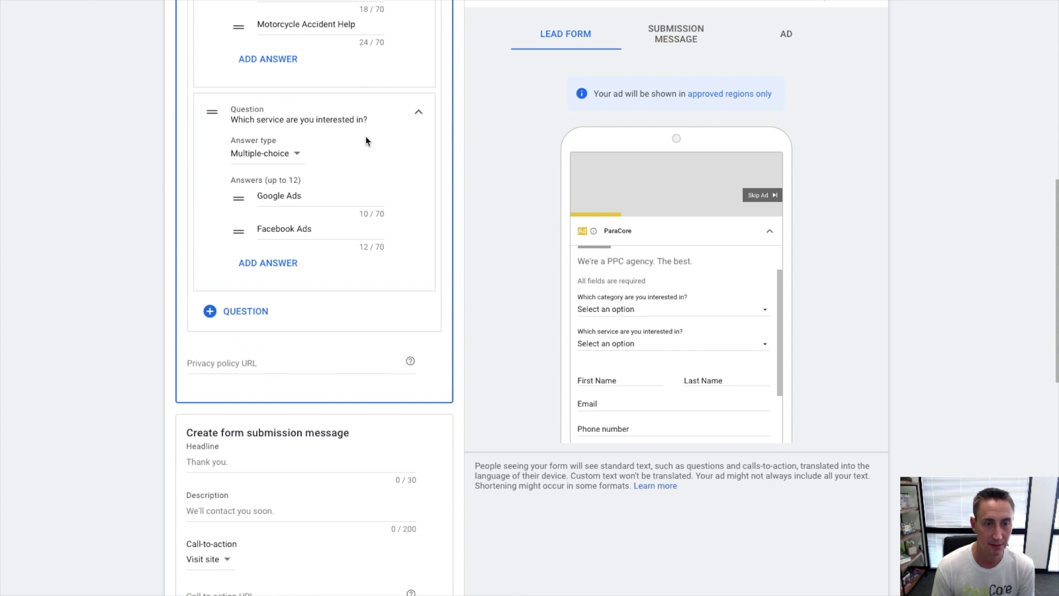
scroll(321, 203, "down", 2)
scroll(312, 239, "down", 1)
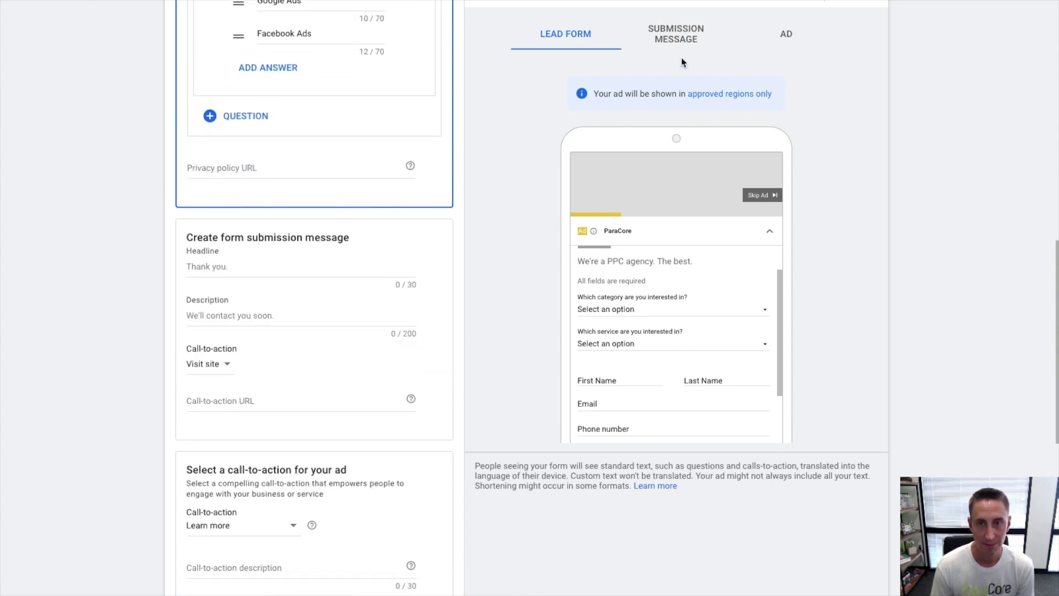
scroll(775, 325, "down", 3)
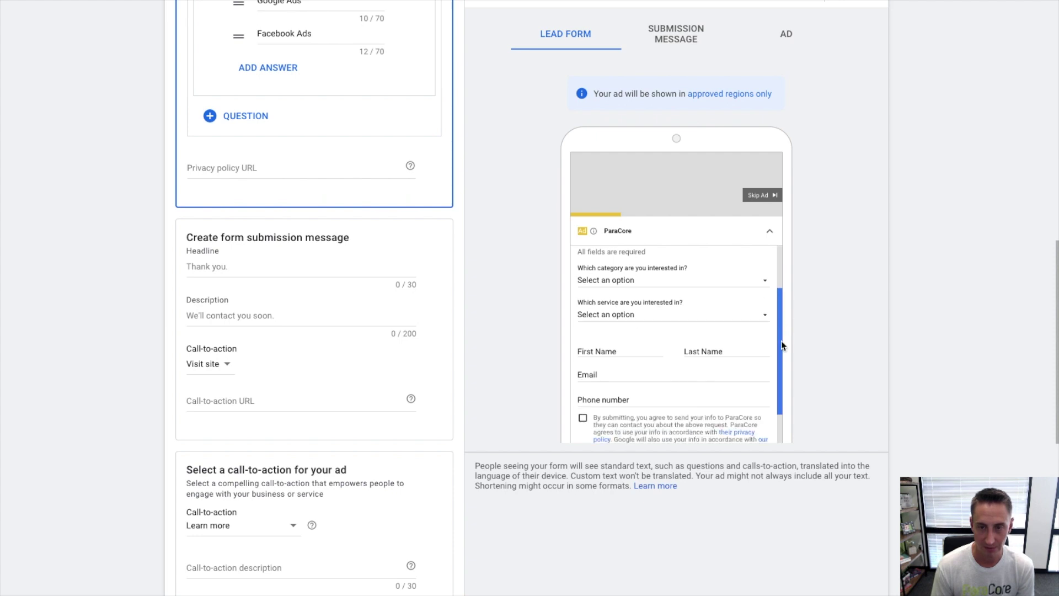
- Enter the submission message headline 'Thank you.' and begin typing its description
left_click(690, 42)
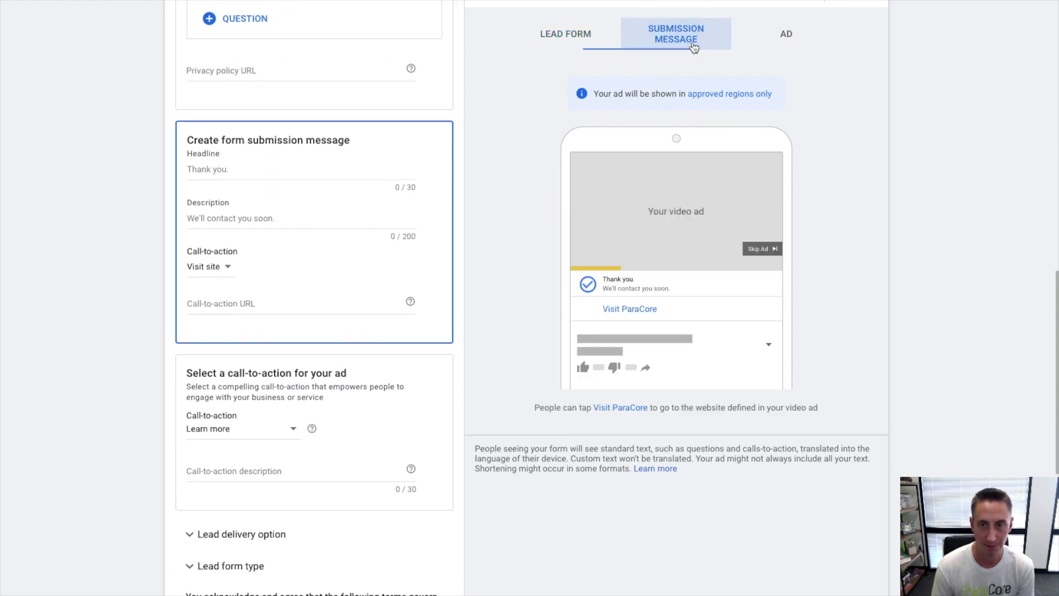
scroll(307, 72, "up", 1)
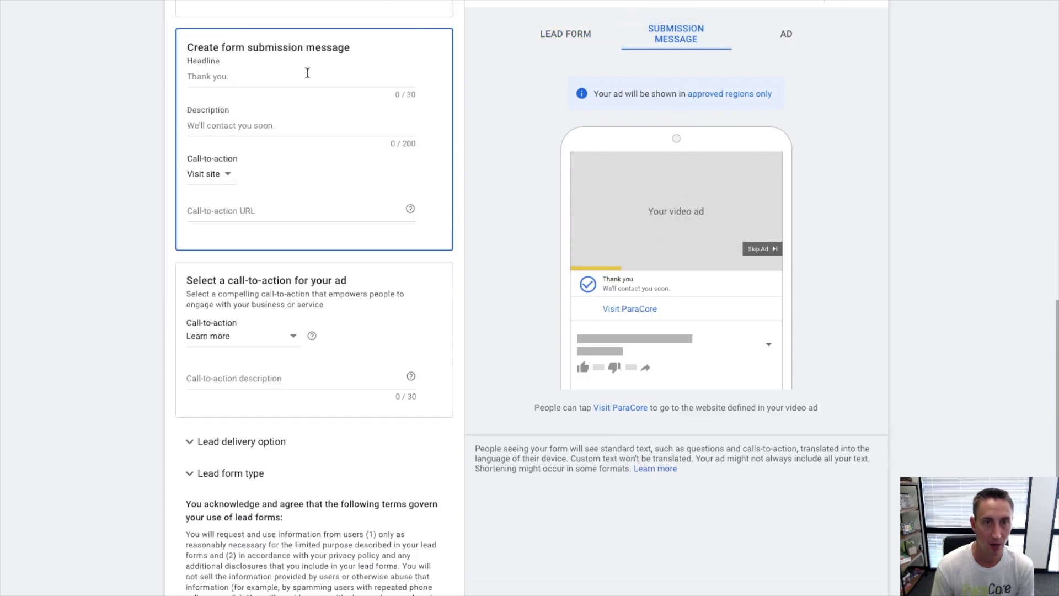
left_click(255, 77)
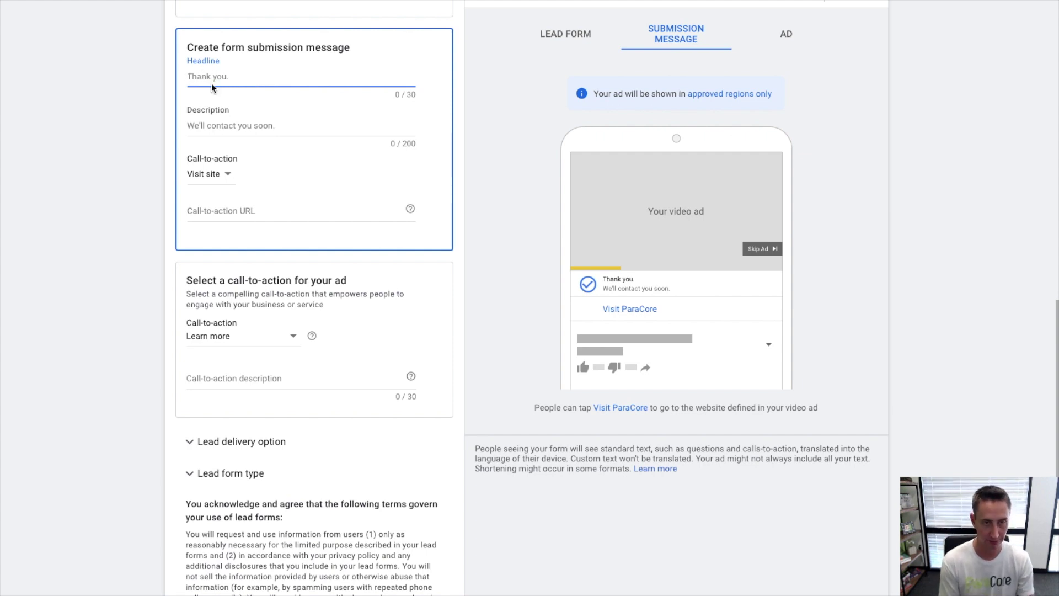
type("Thank you.")
key("Tab")
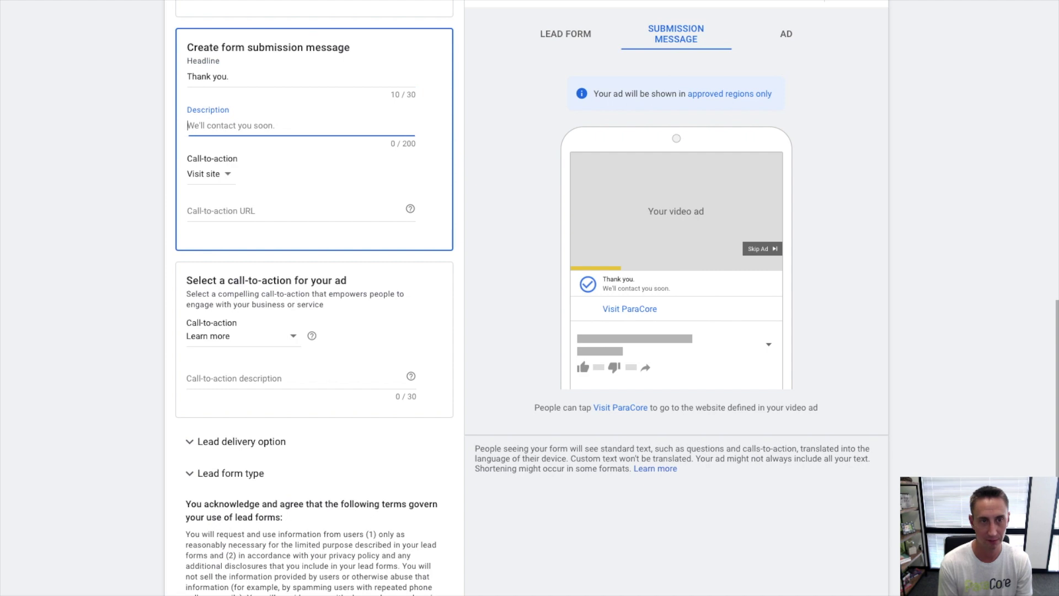
type("We'll be cont")
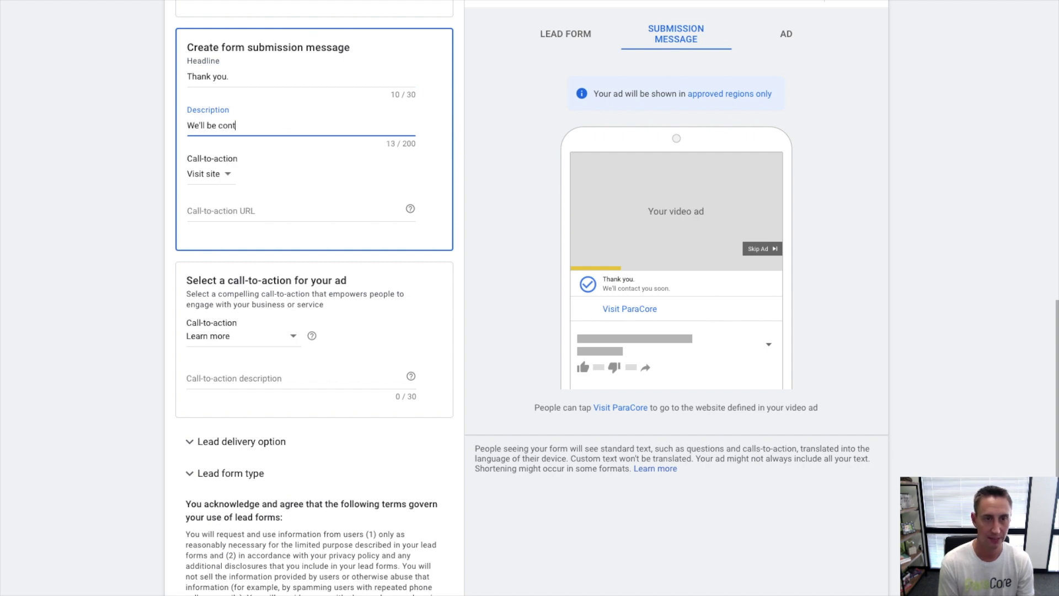
type("oon.")
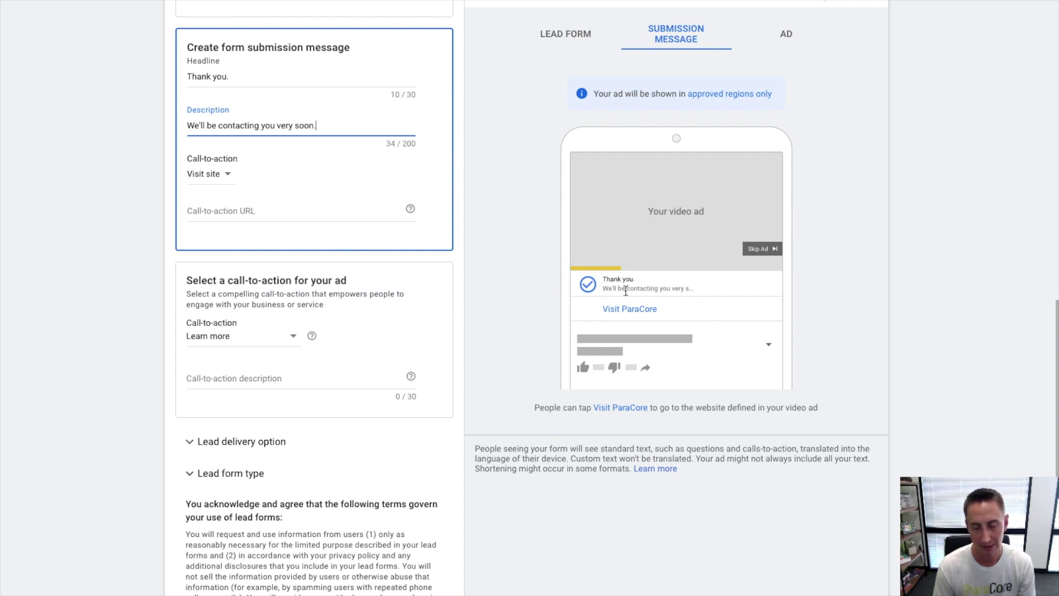
- Remove 'very' so the description reads 'We'll be contacting you soon.'
left_click_drag(603, 291, 698, 292)
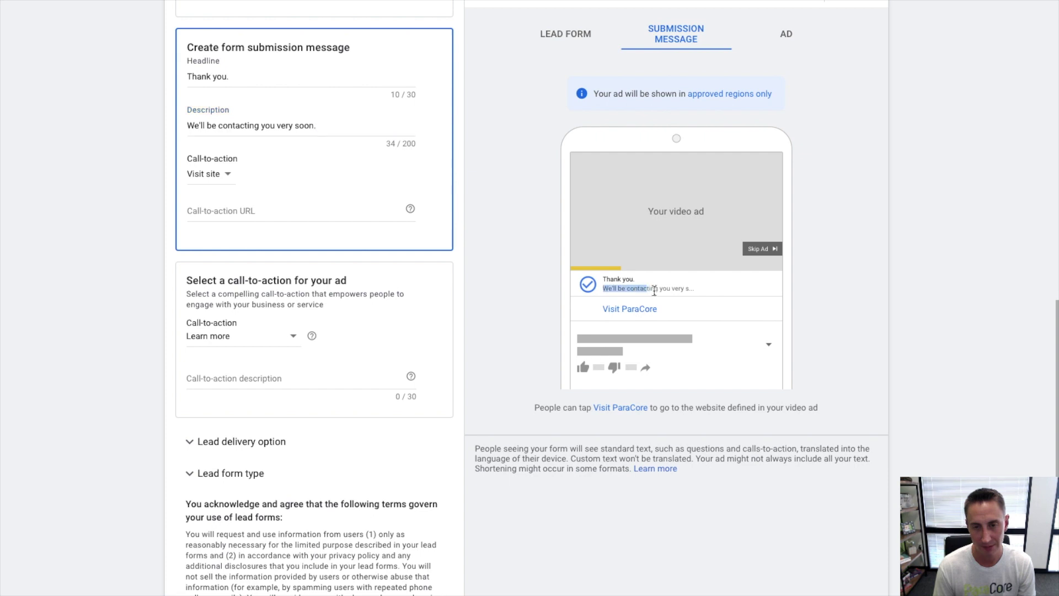
left_click(696, 293)
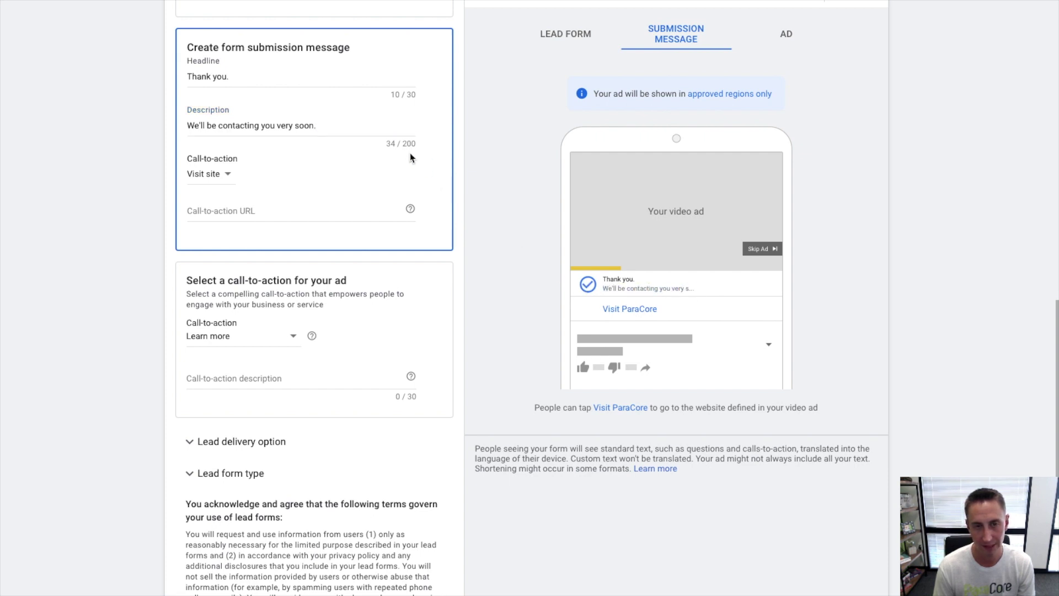
left_click(333, 128)
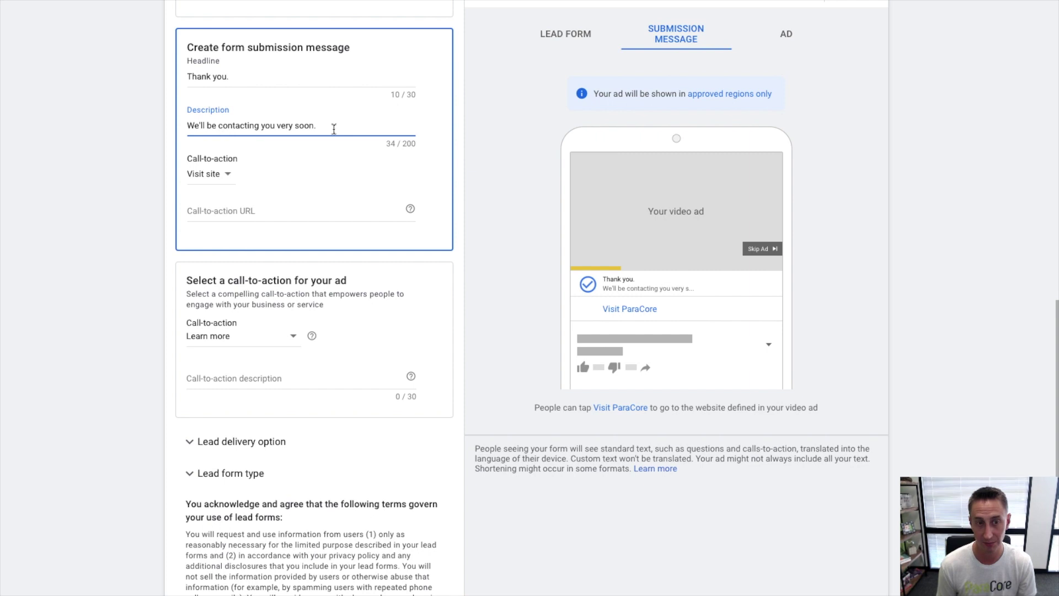
key("ctrl+shift+Left")
key("ctrl+Left")
key("ctrl+shift+Right")
key("BackSpace")
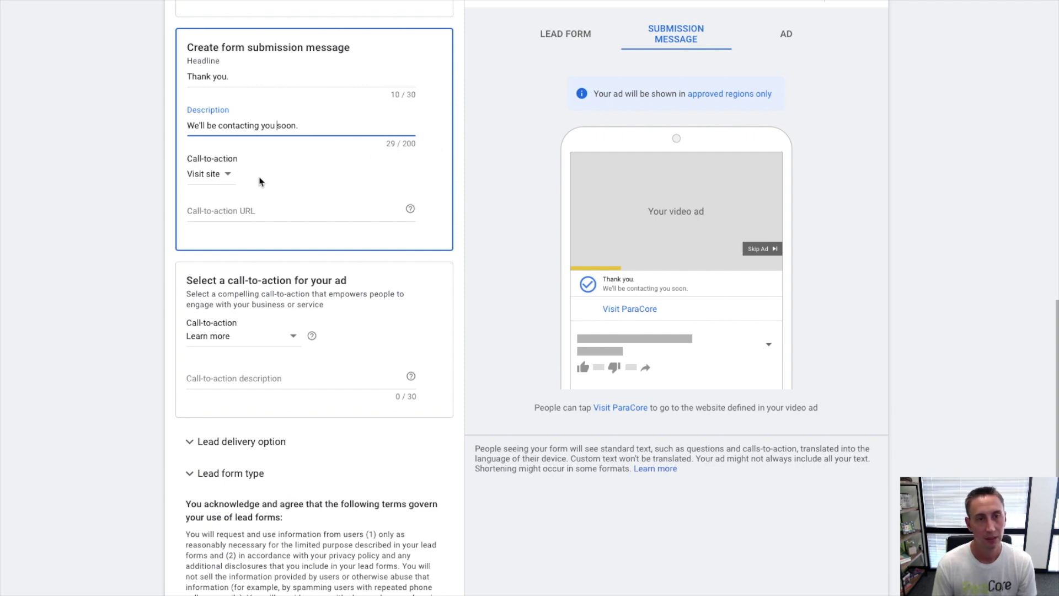
- Try None, Visit site and Download as the submission call-to-action
left_click(227, 174)
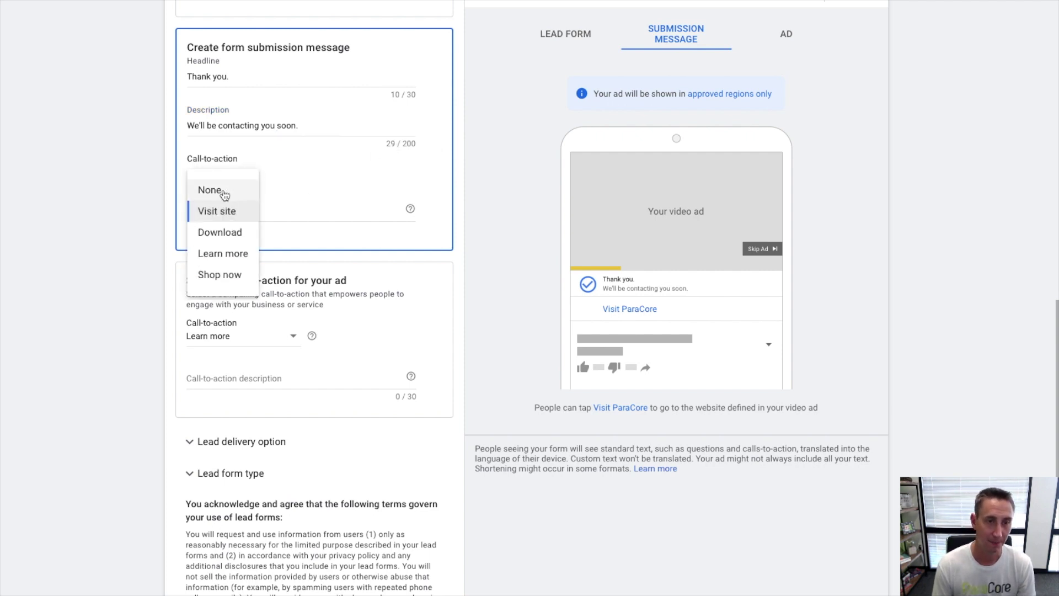
left_click(224, 193)
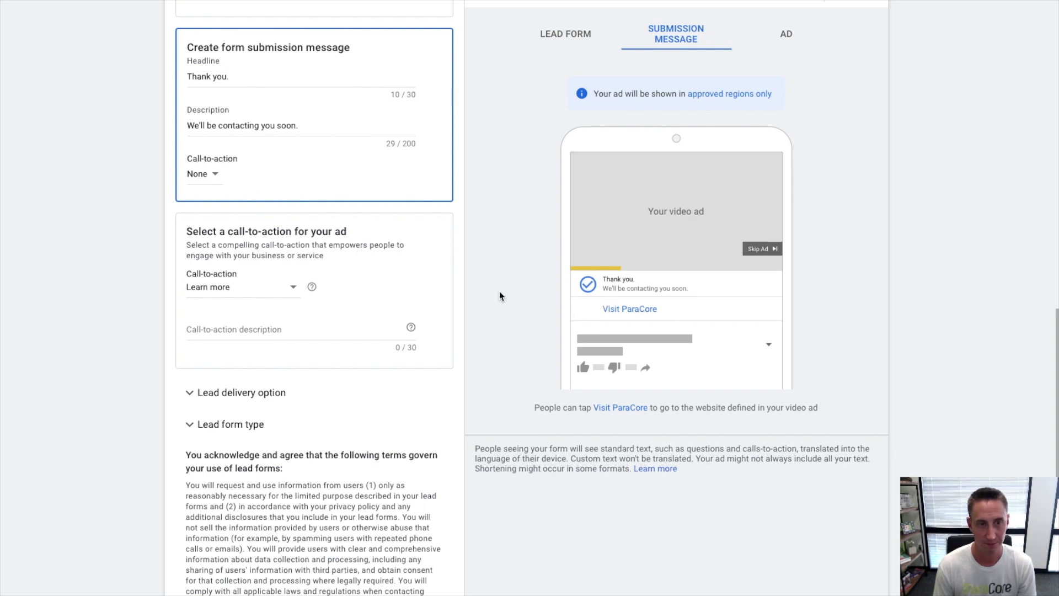
left_click(214, 176)
left_click(219, 212)
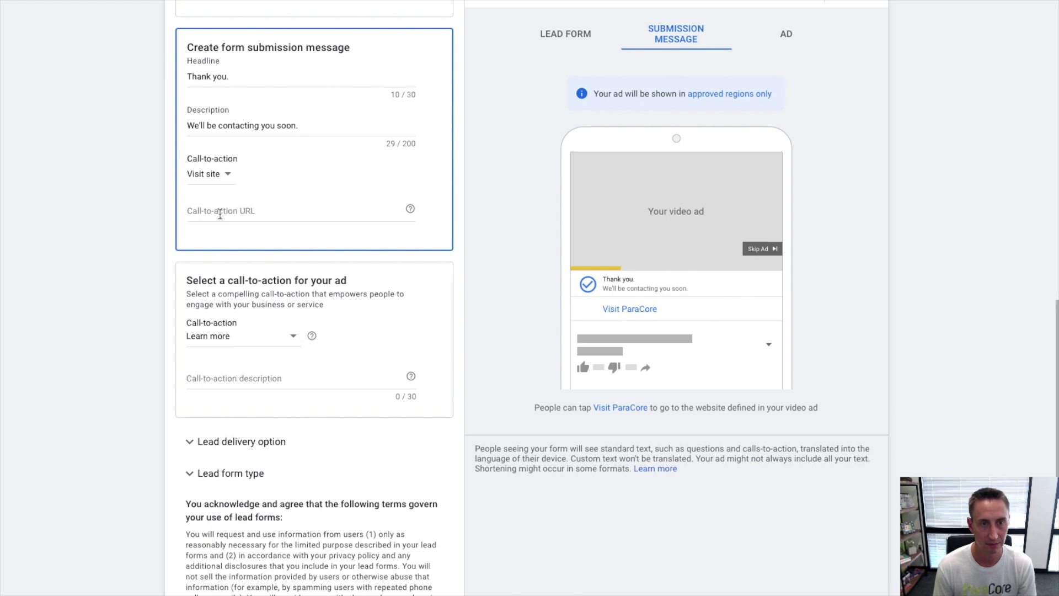
left_click(220, 214)
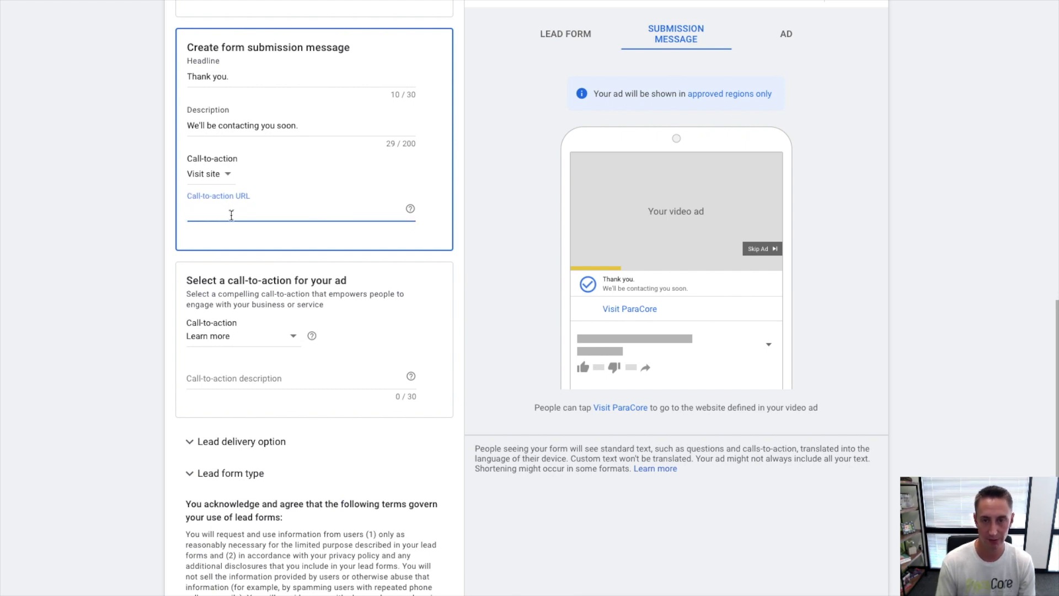
left_click(214, 174)
left_click(220, 231)
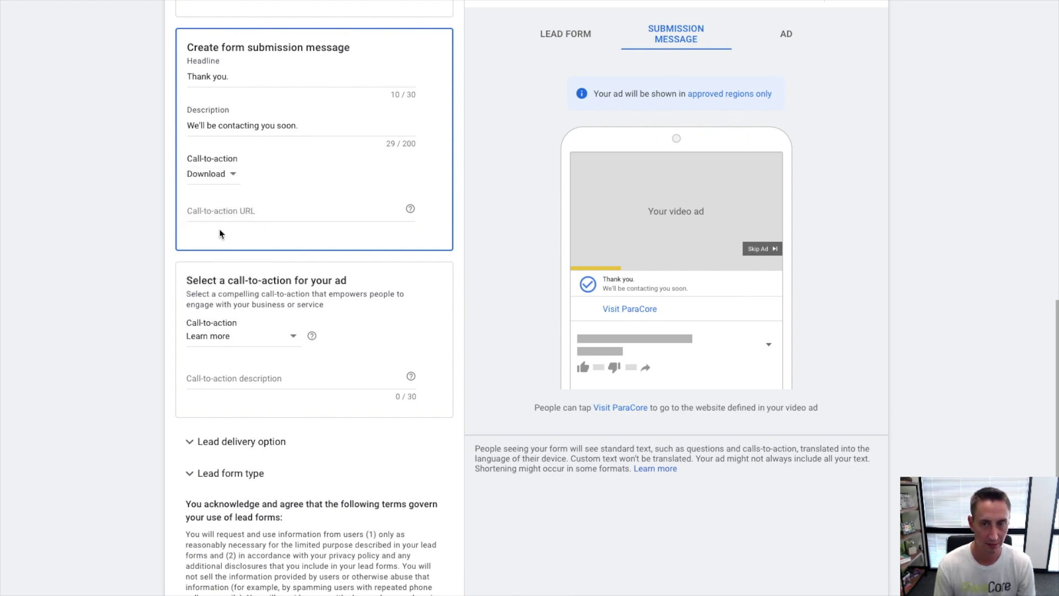
- Preview the lead form, then try Learn more and Shop now as the call-to-action
left_click(571, 38)
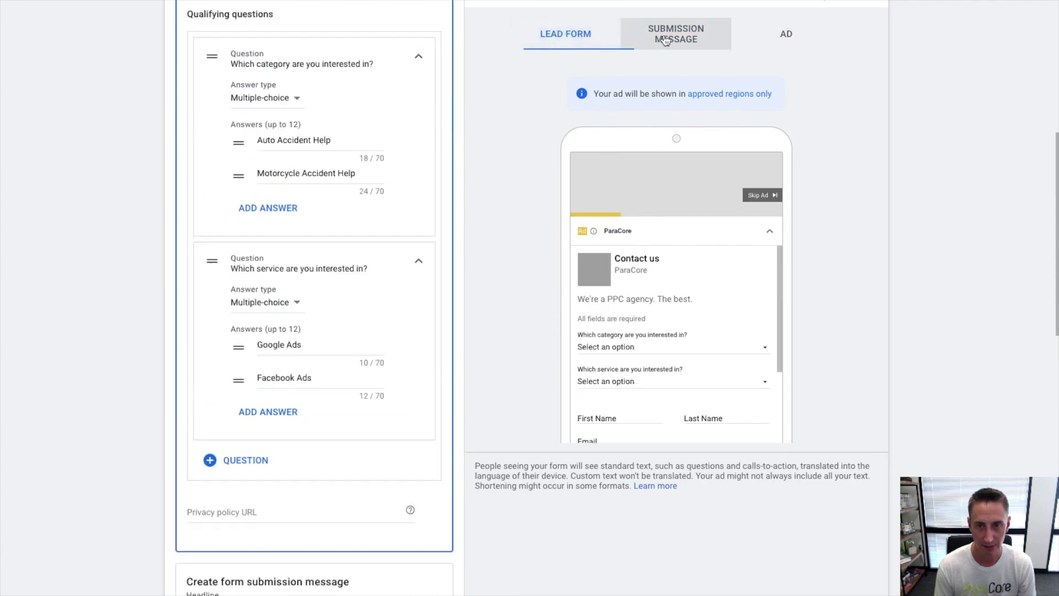
left_click(666, 40)
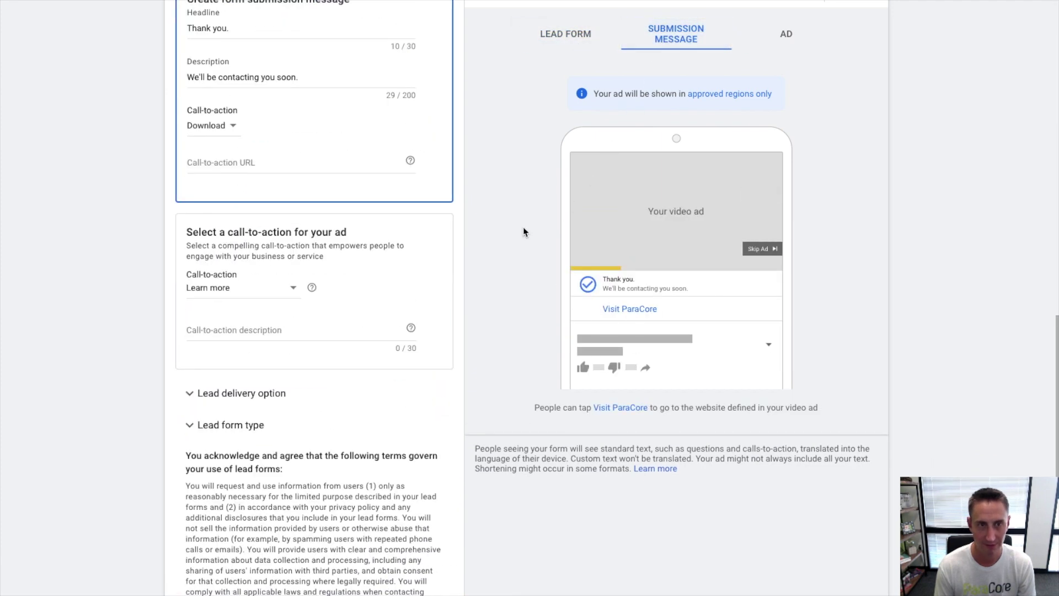
scroll(522, 232, "up", 3)
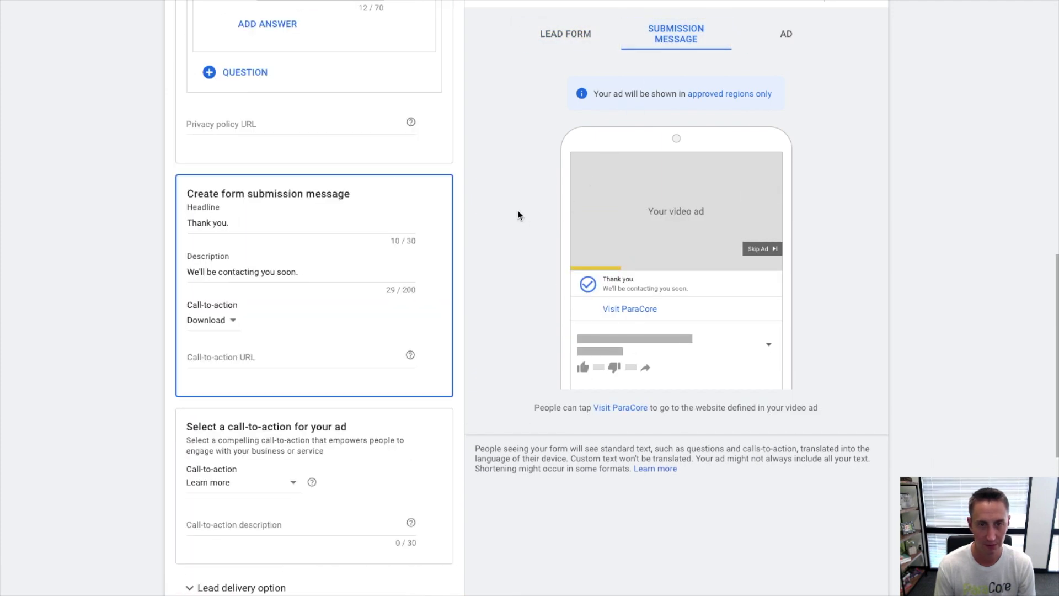
left_click(221, 321)
left_click(225, 402)
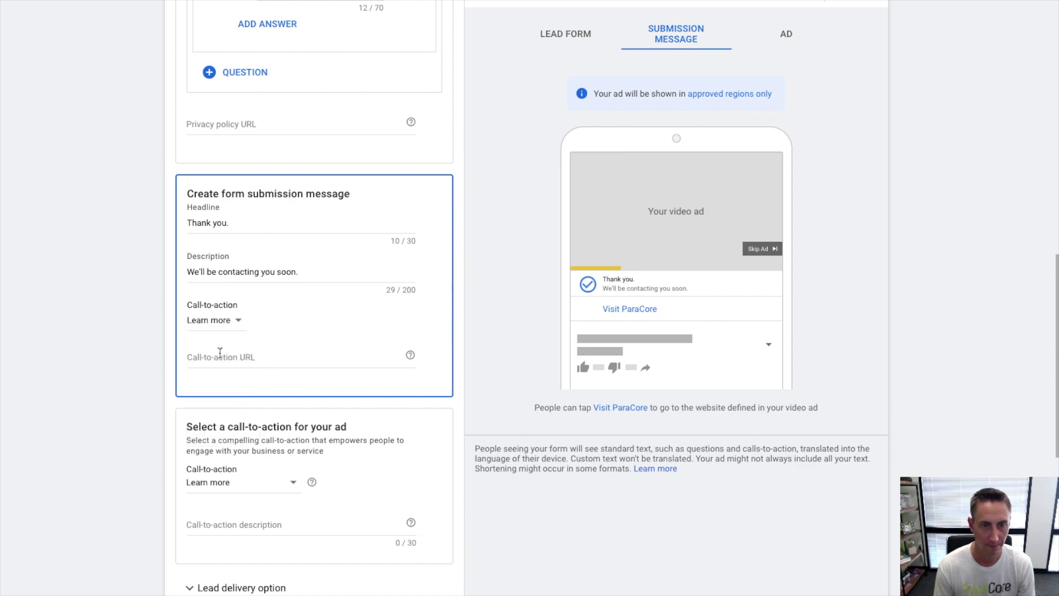
left_click(220, 321)
left_click(228, 419)
left_click(237, 356)
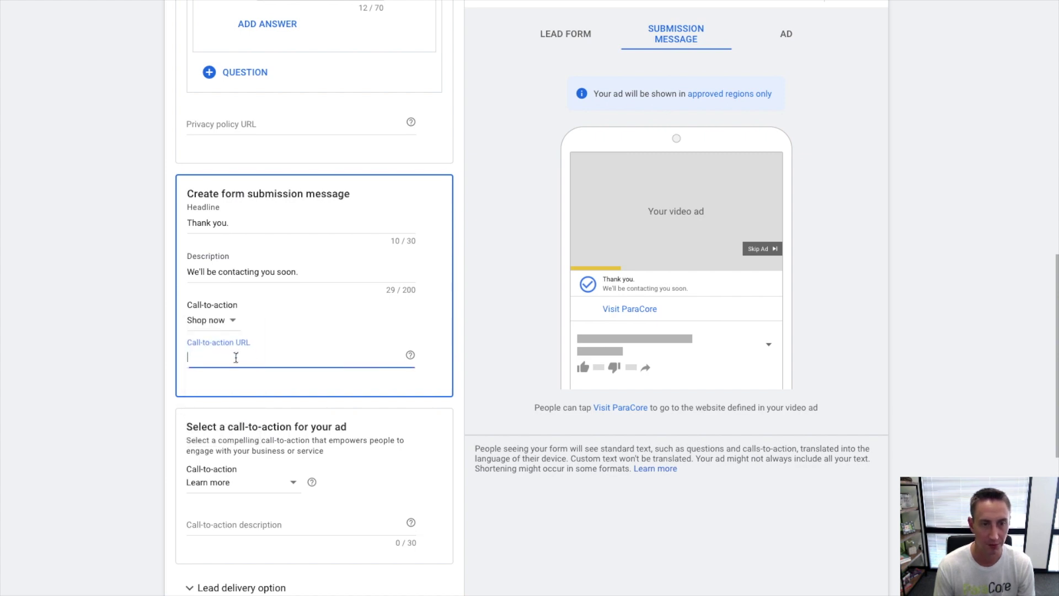
type("https:/")
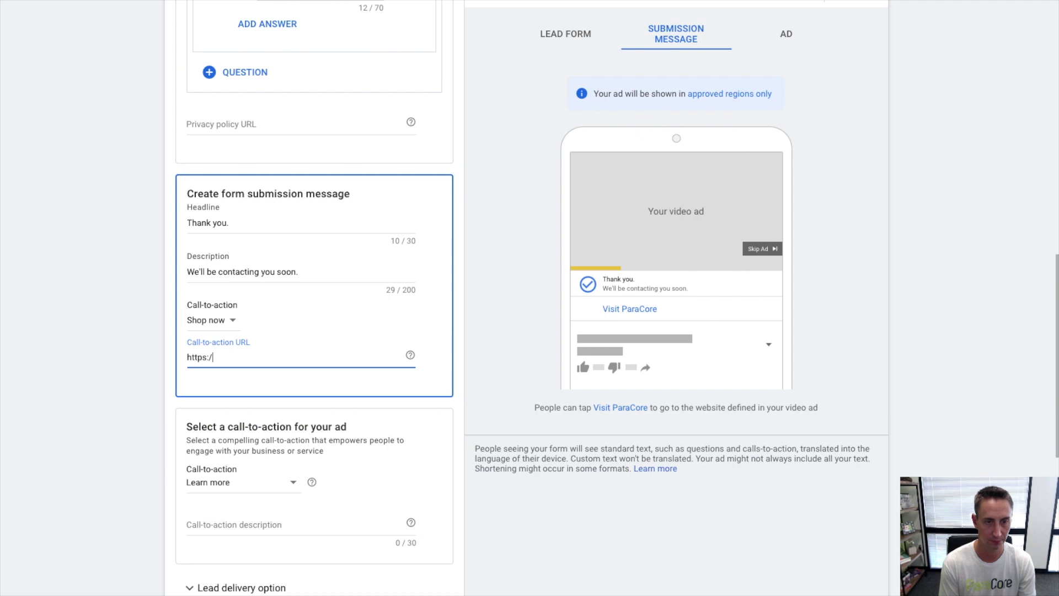
type("/www.paracore.com")
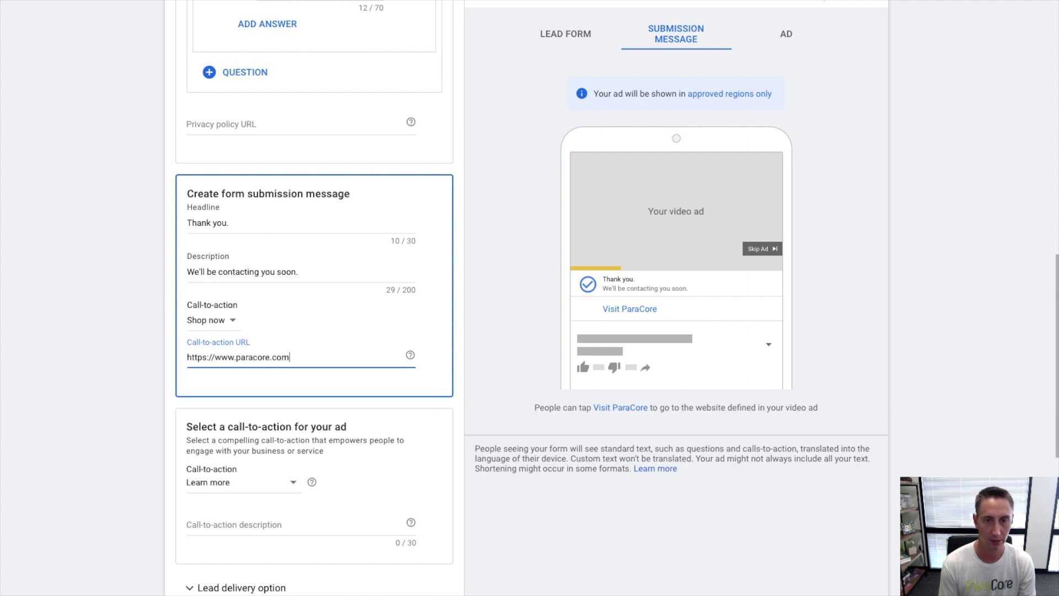
left_click(490, 242)
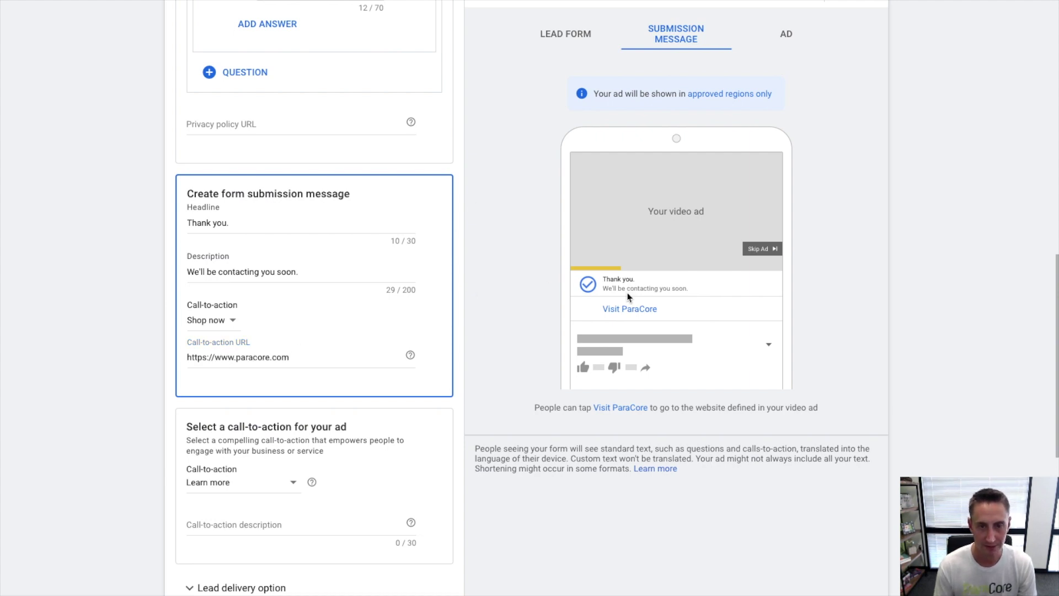
left_click(261, 487)
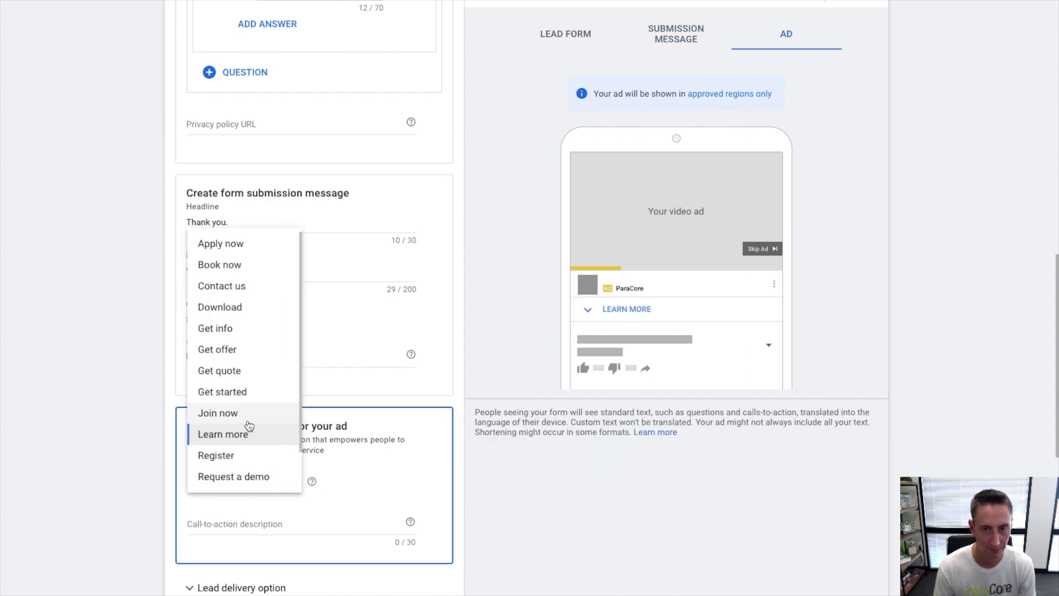
left_click(364, 391)
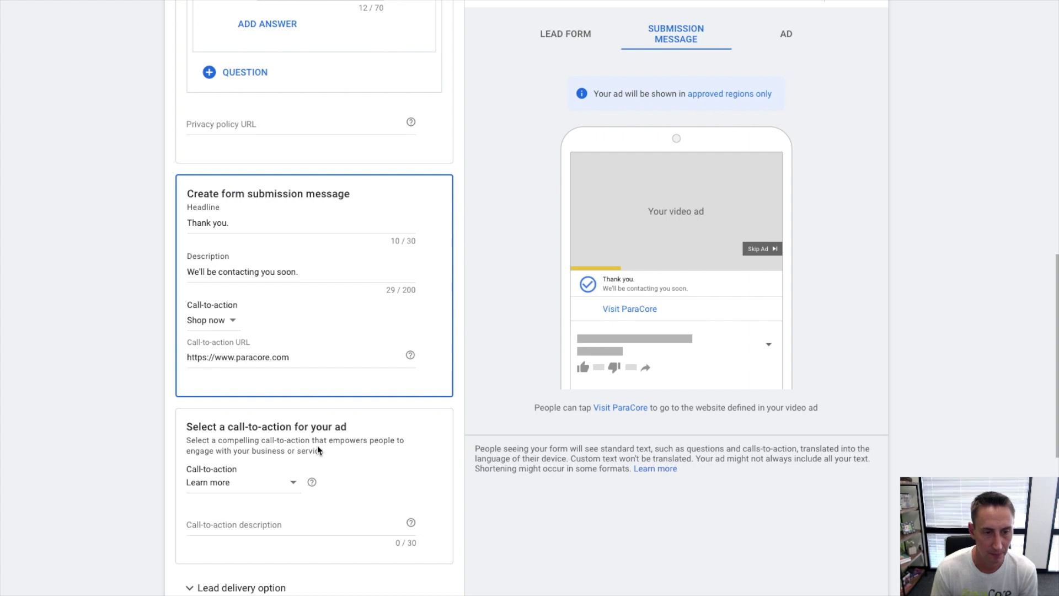
- Preview the ad, then settle the submission call-to-action on Visit site
left_click(786, 34)
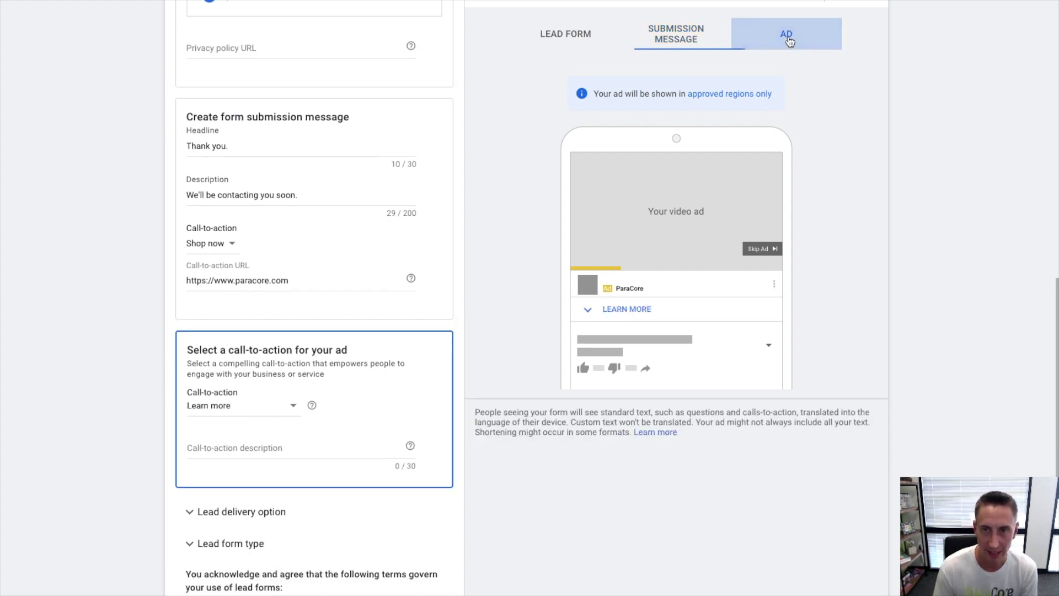
left_click(687, 37)
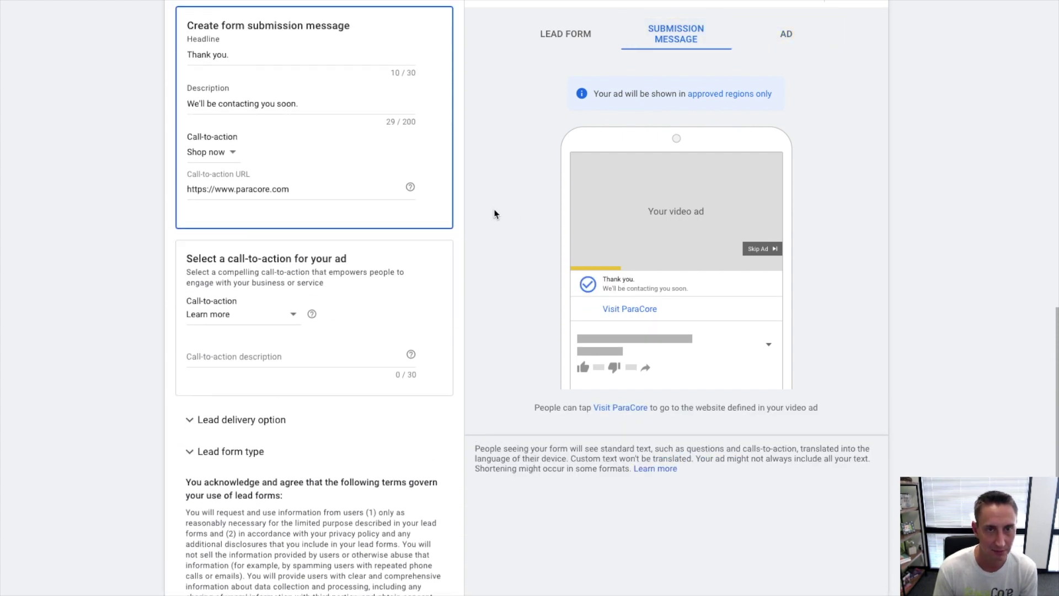
left_click(216, 185)
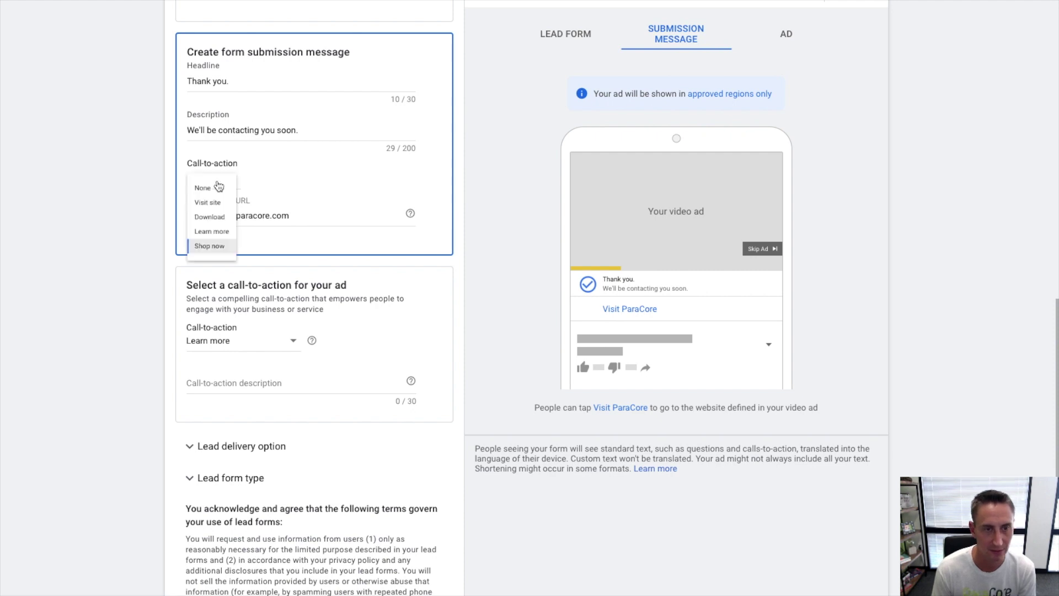
left_click(216, 198)
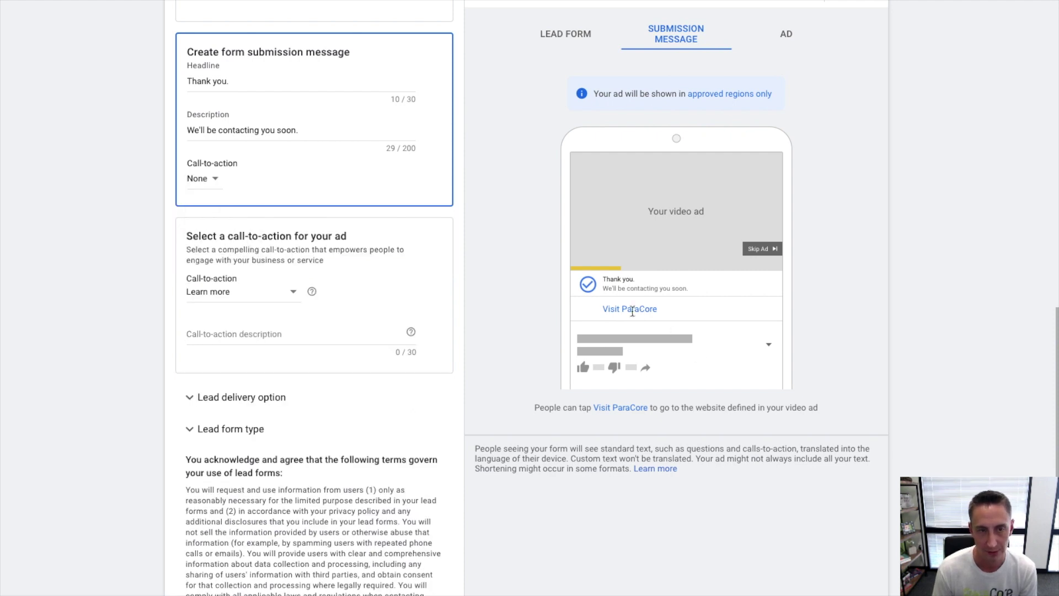
left_click(214, 184)
left_click(215, 216)
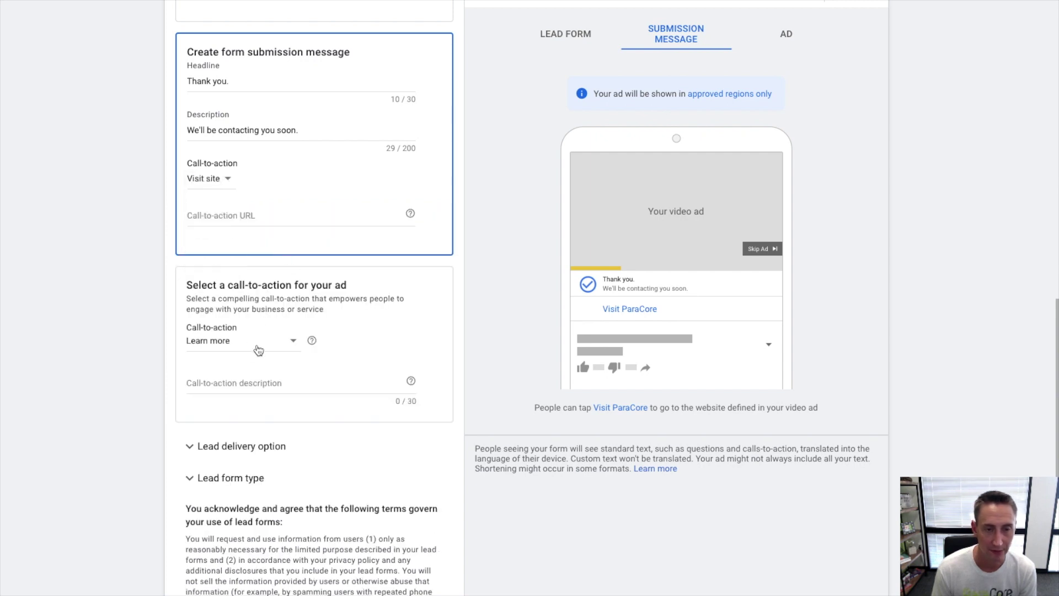
left_click(257, 382)
type("Get an instant quo")
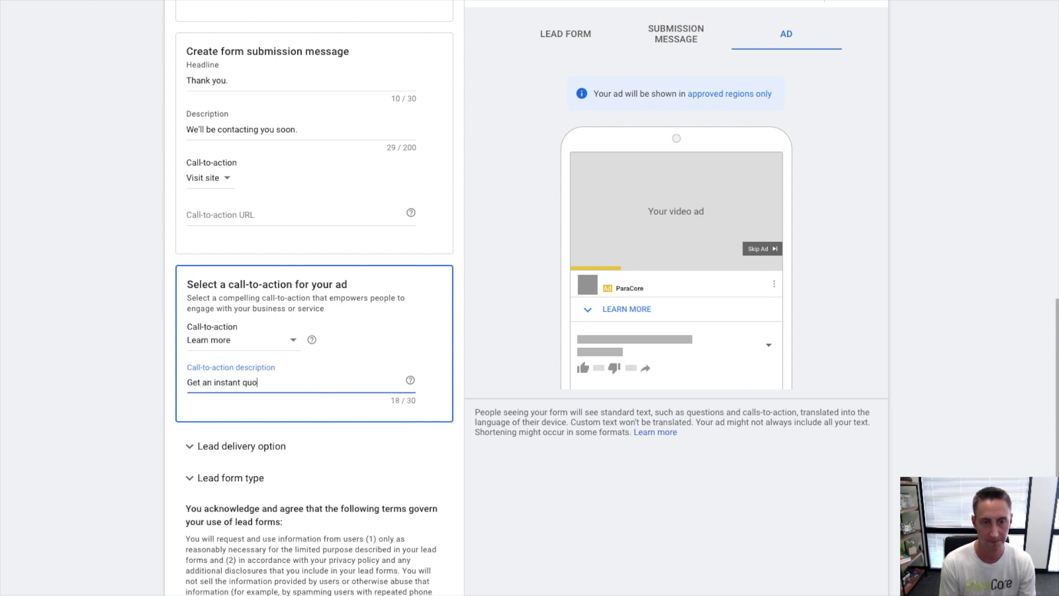
type("te.")
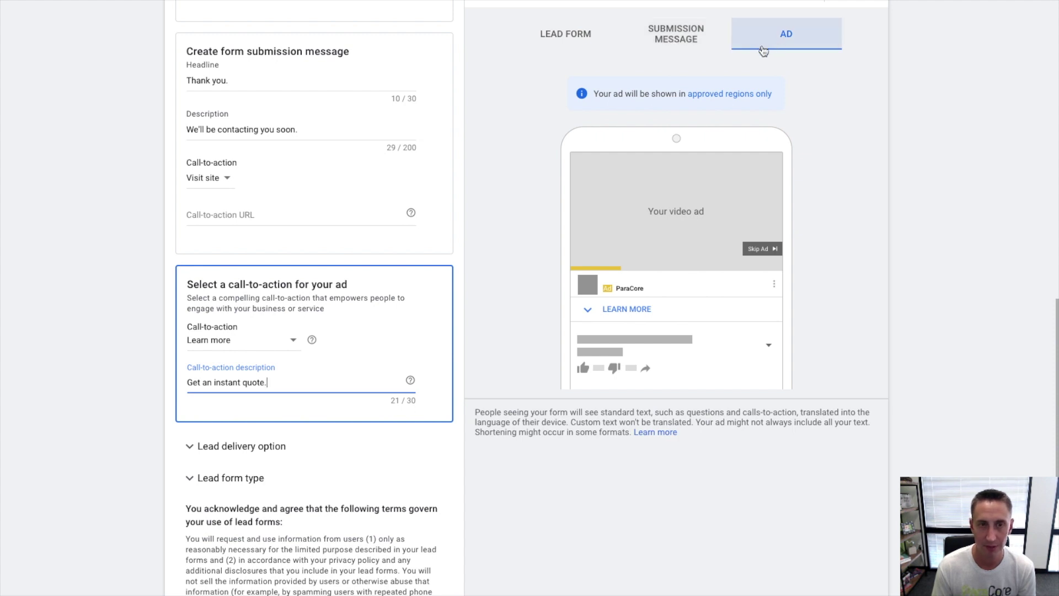
scroll(723, 71, "up", 1)
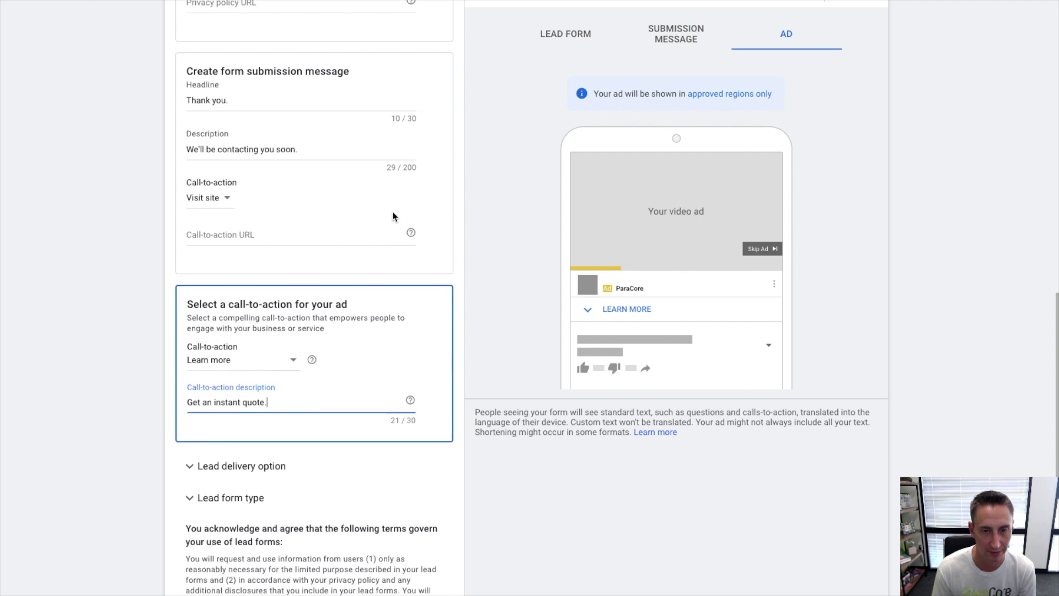
scroll(395, 214, "down", 4)
scroll(396, 217, "down", 2)
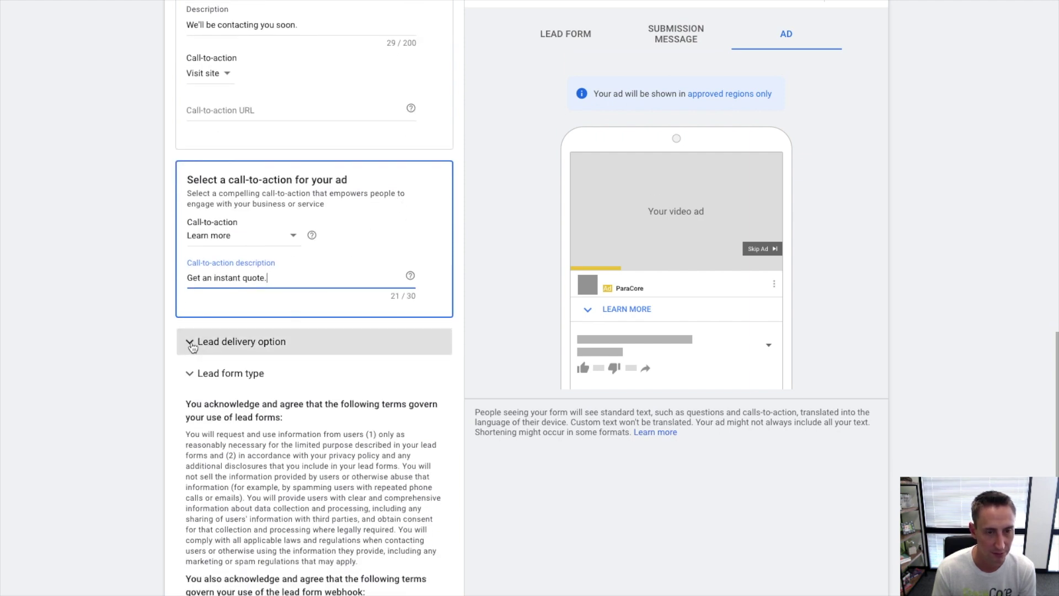
left_click(191, 343)
- Point out the Webhook URL and Key fields and the 'Don't have a webhook?' help
scroll(380, 346, "down", 2)
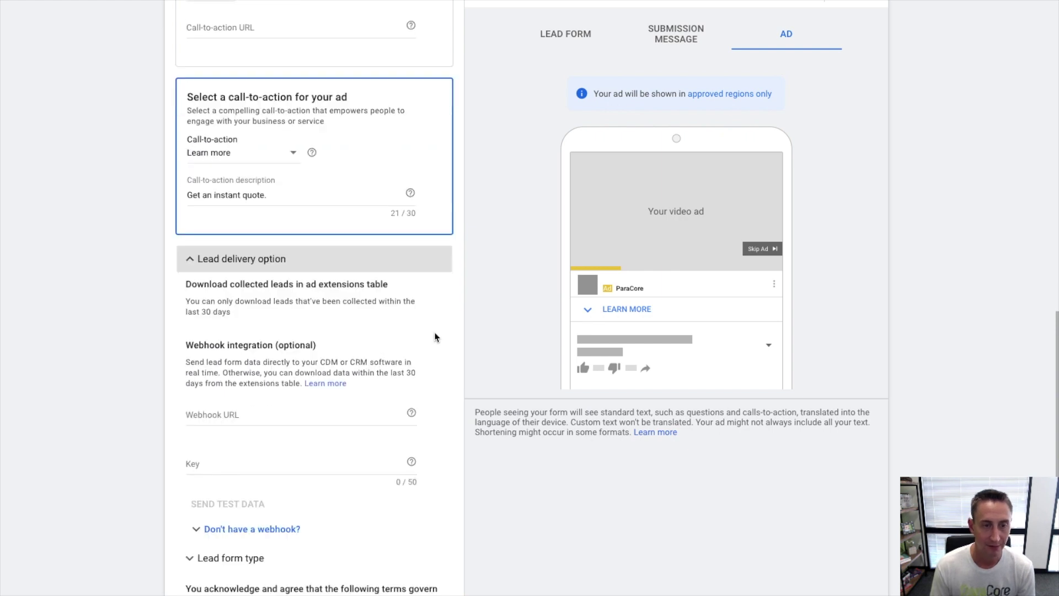
scroll(419, 326, "down", 3)
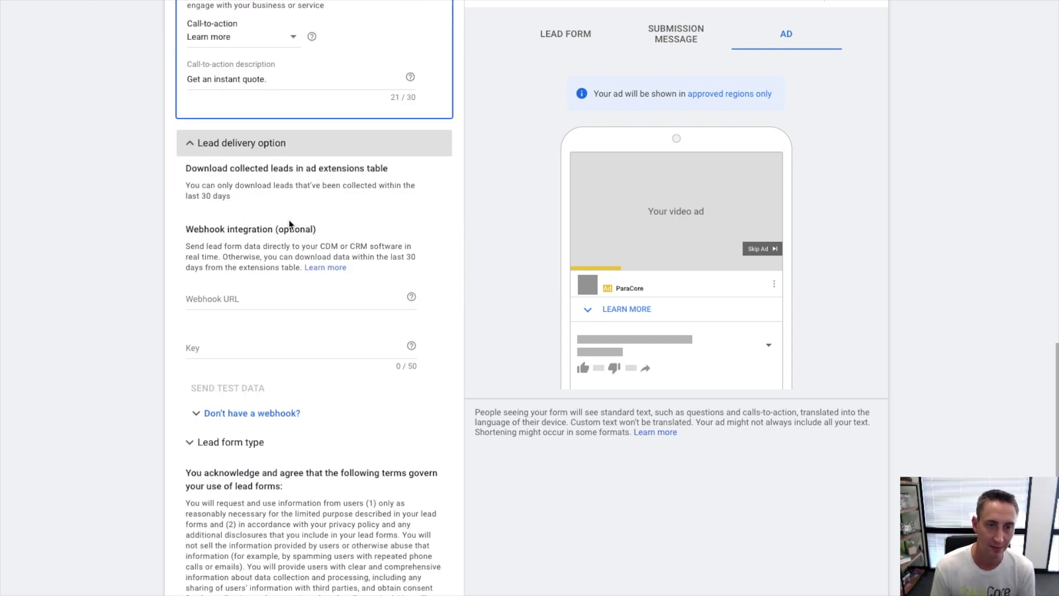
scroll(419, 237, "down", 1)
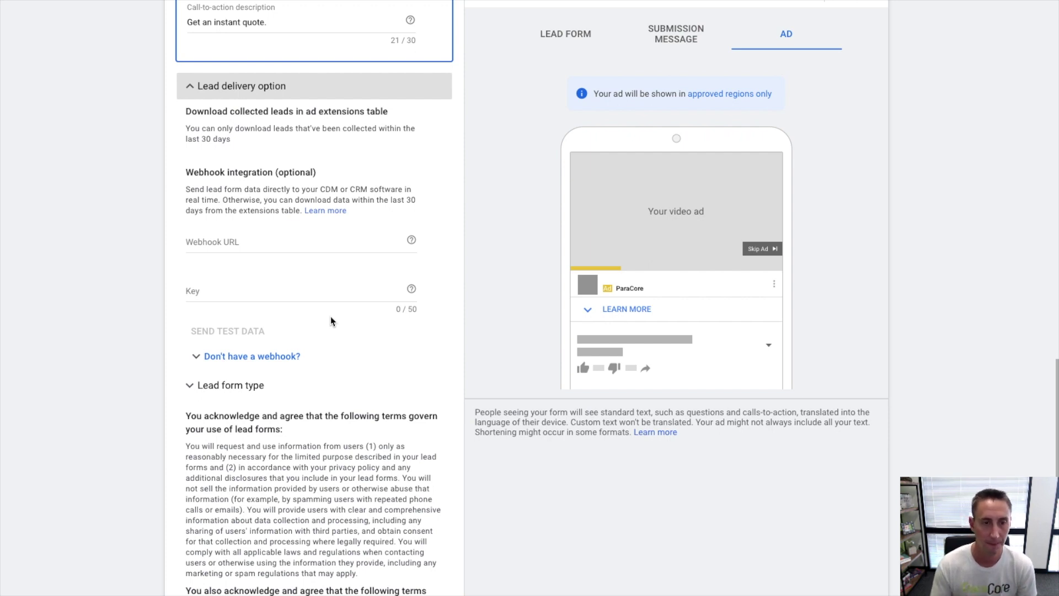
left_click(291, 250)
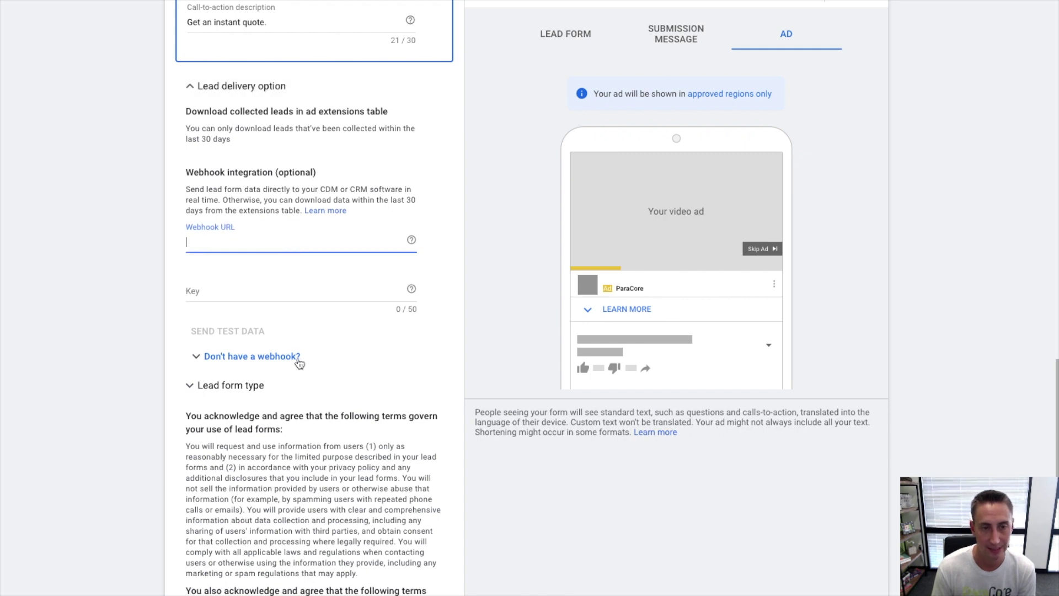
left_click(197, 359)
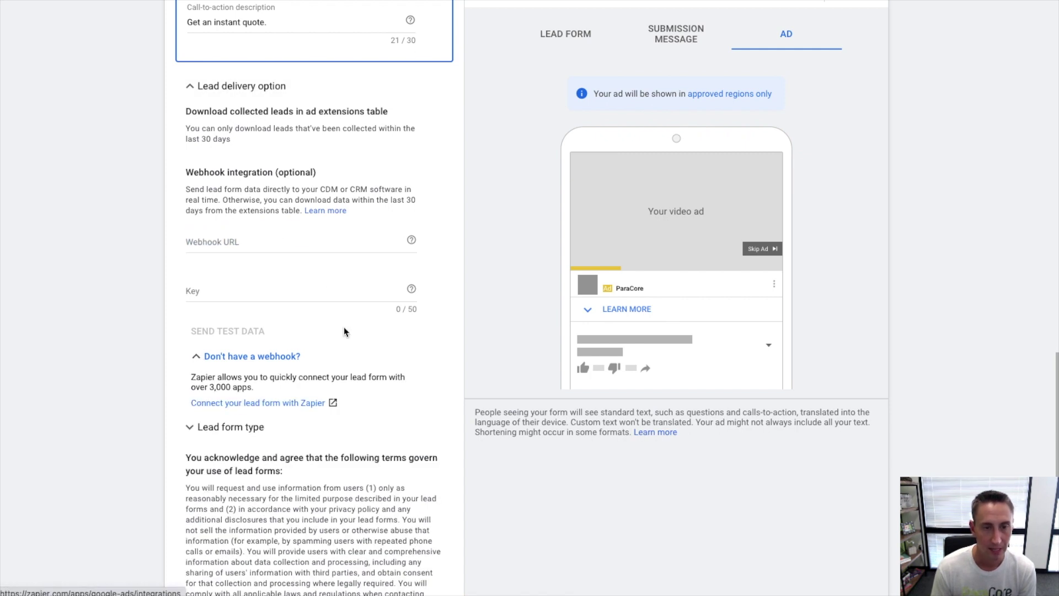
left_click(270, 243)
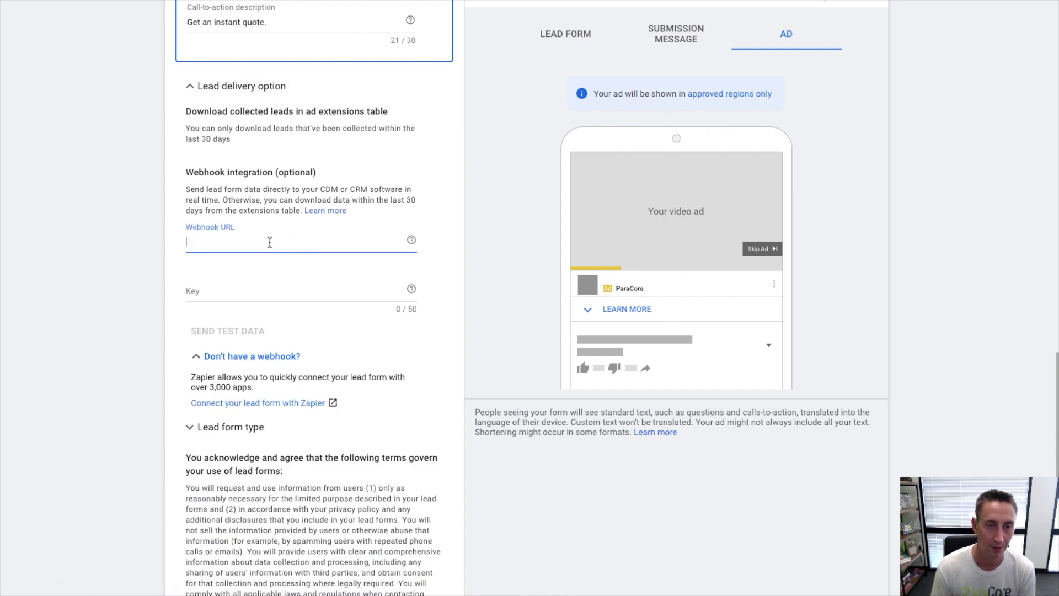
left_click(255, 294)
left_click(244, 240)
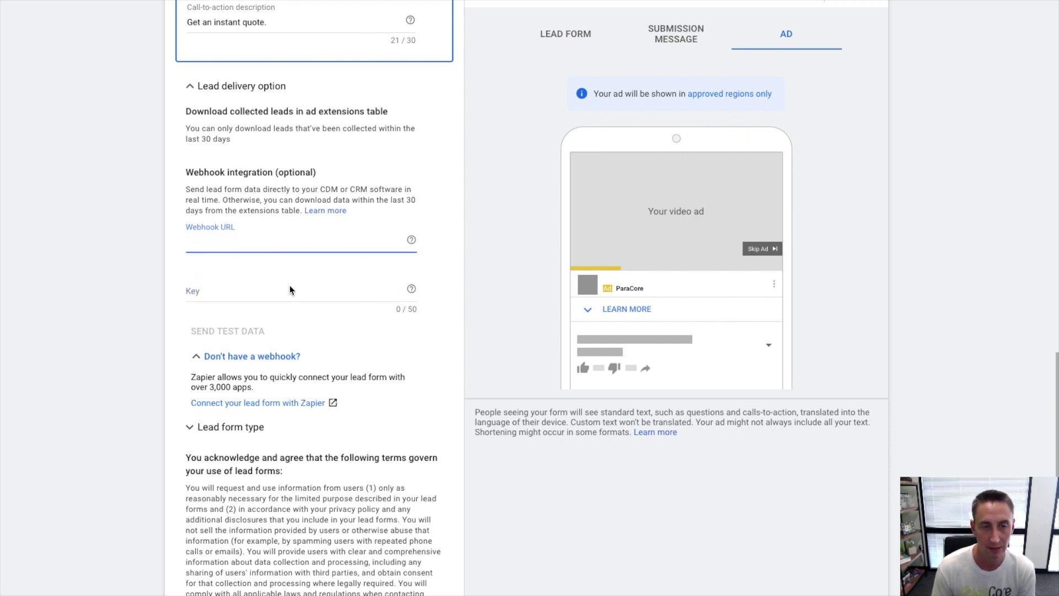
left_click(275, 292)
left_click(255, 243)
left_click(257, 289)
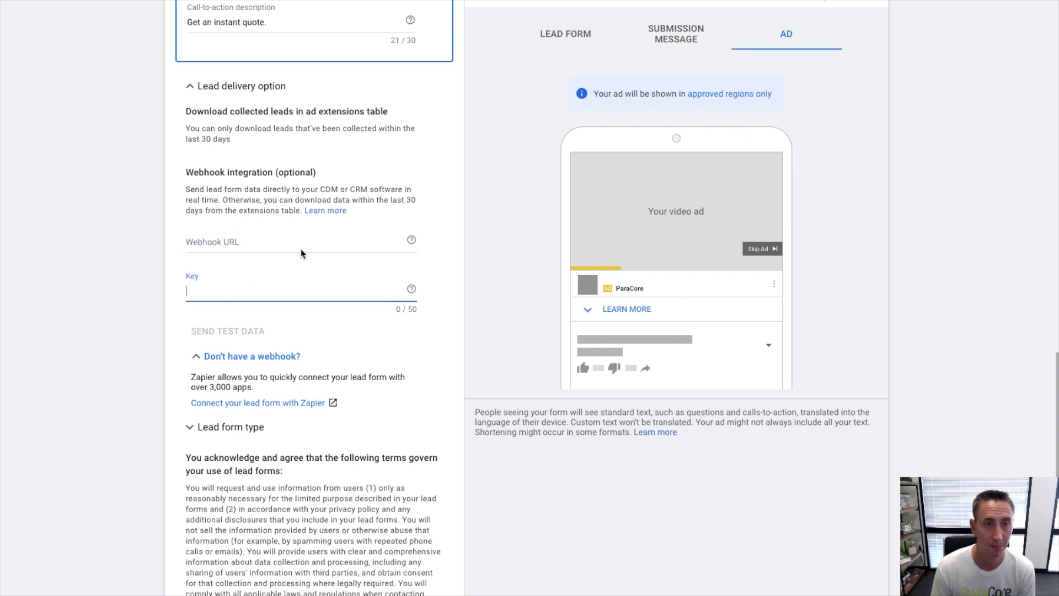
left_click(227, 242)
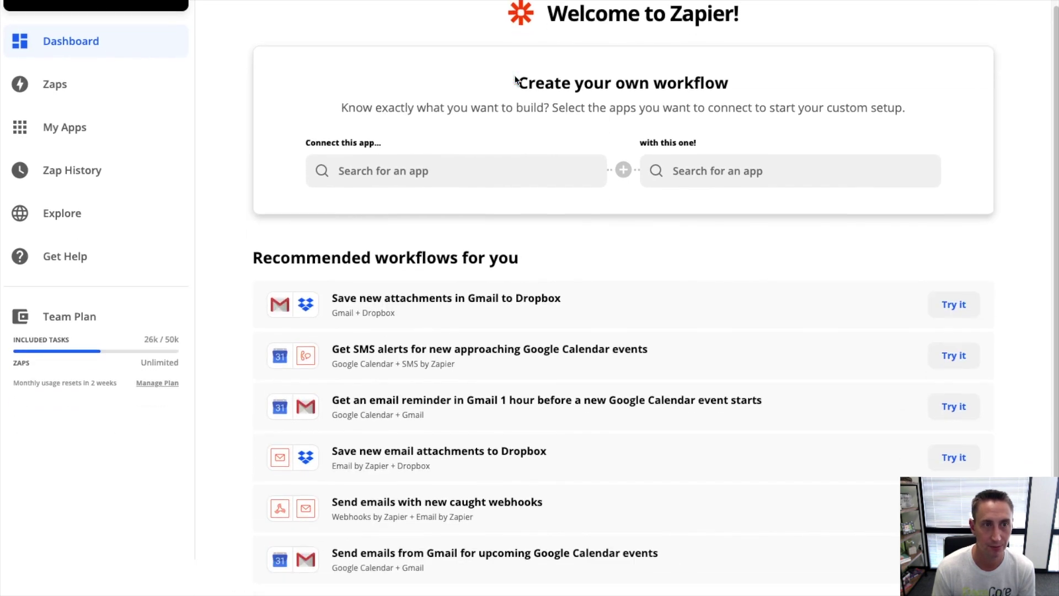
- Search 'google ads' in Zapier's app connector and choose Google Ads
scroll(516, 80, "up", 1)
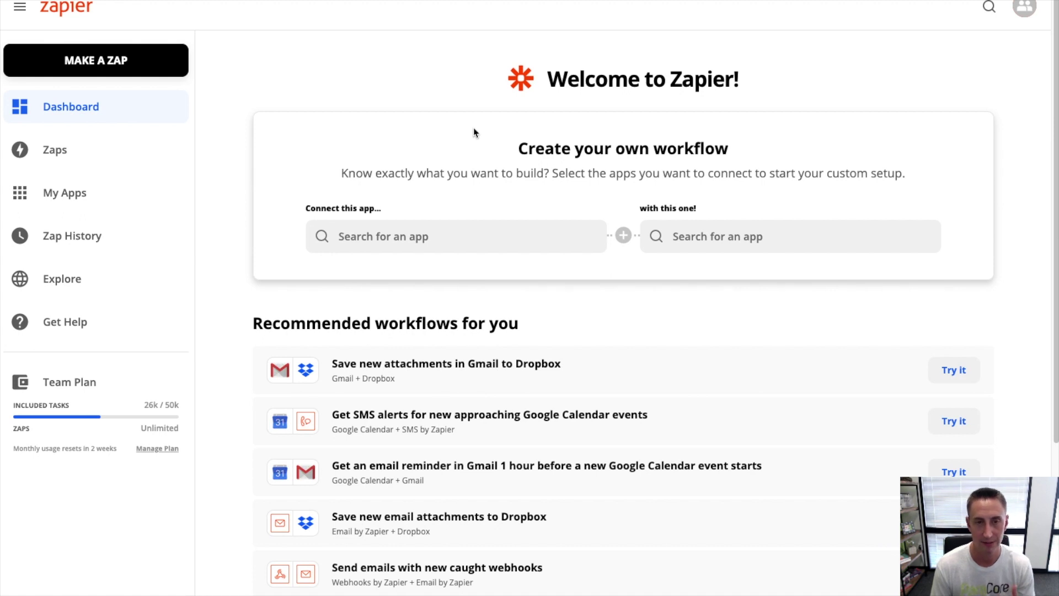
left_click(410, 234)
type("goog")
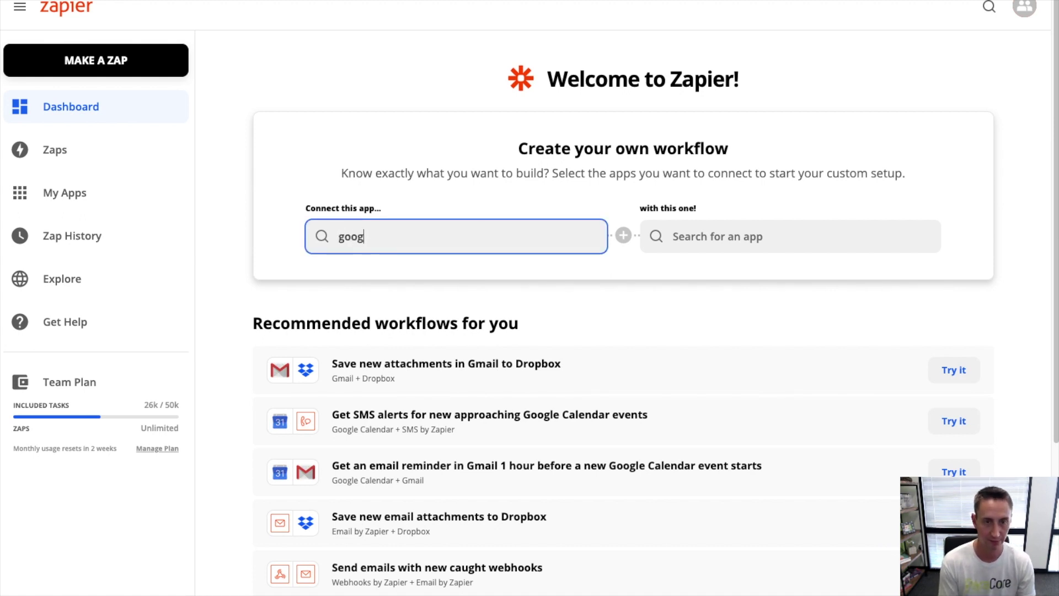
type("le ads")
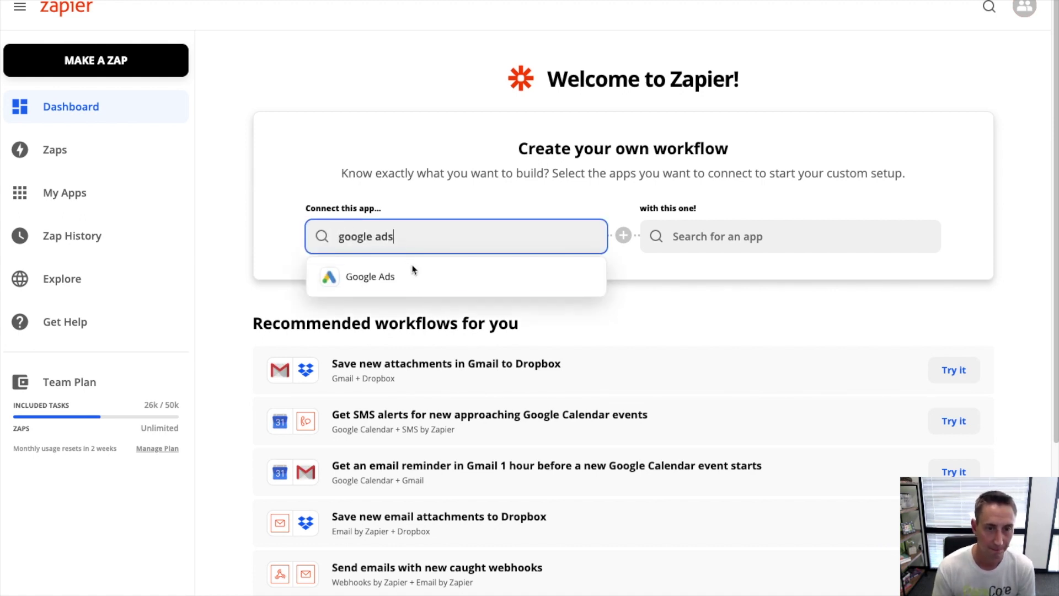
left_click(413, 271)
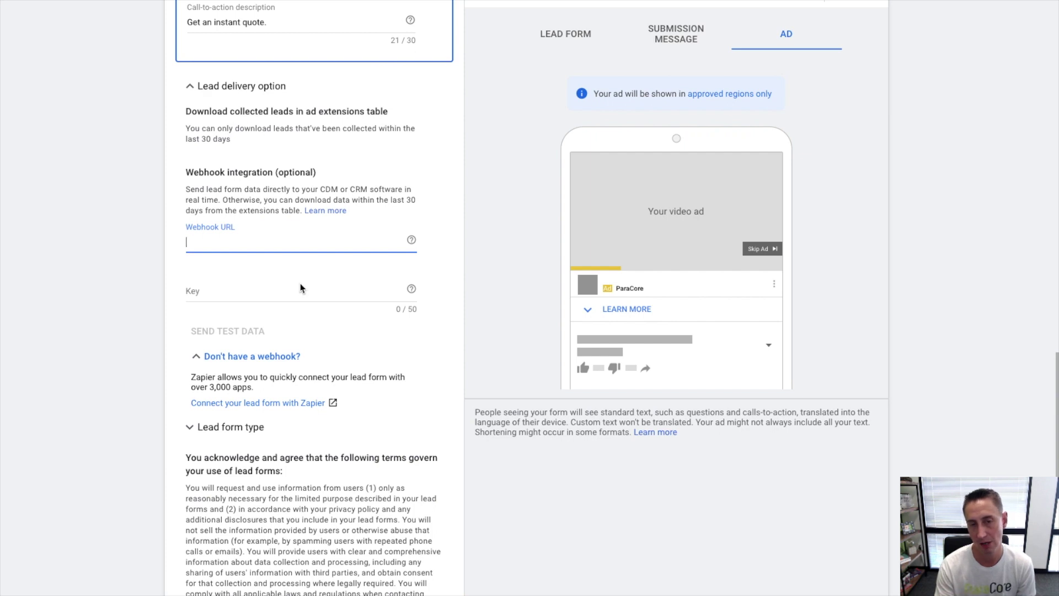
- Expand the Lead form type options and choose More qualified
scroll(294, 289, "down", 1)
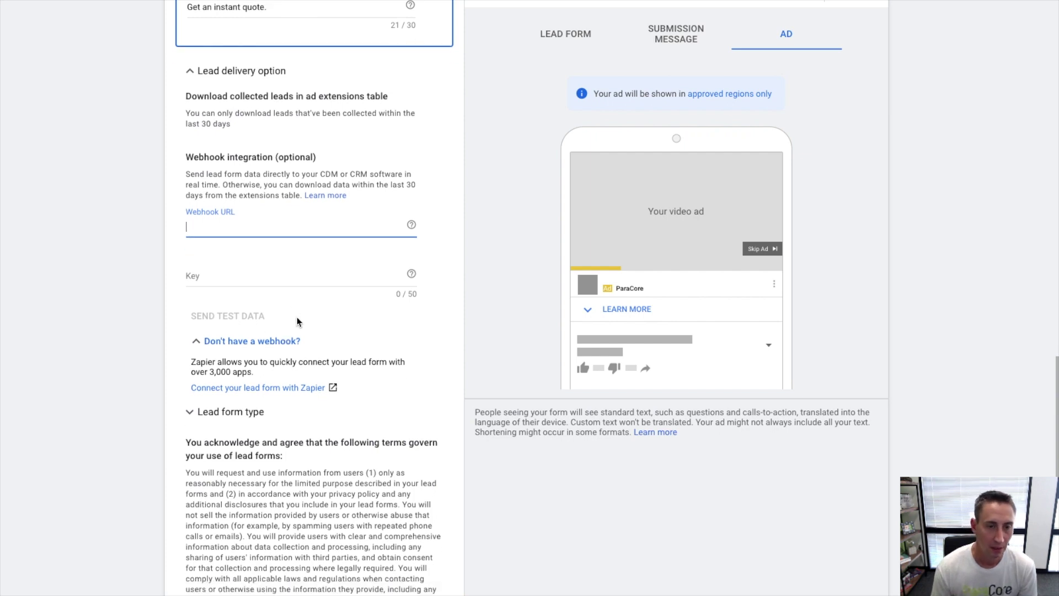
left_click(234, 413)
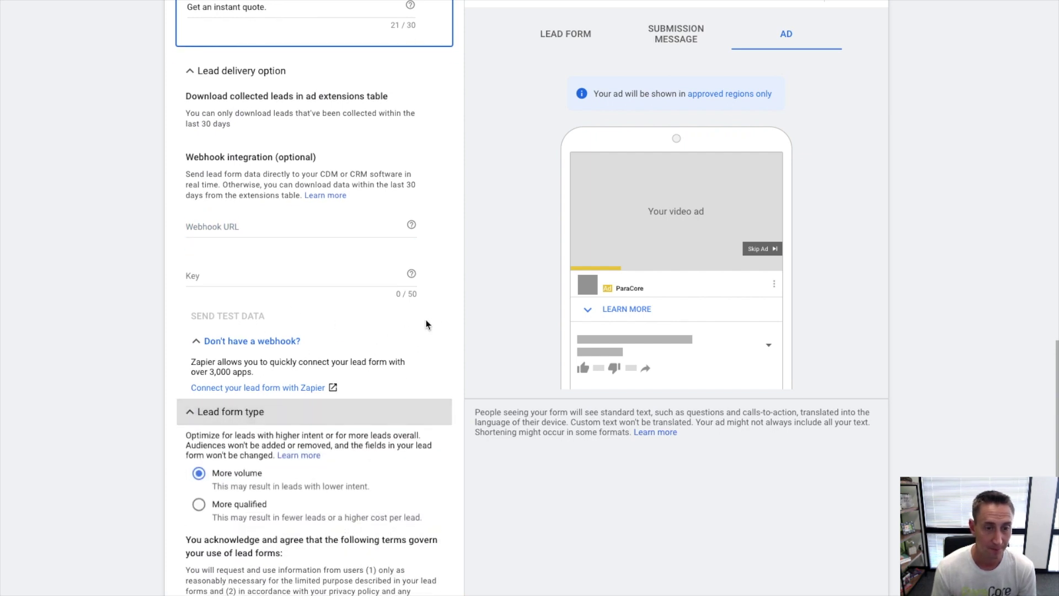
scroll(439, 380, "down", 2)
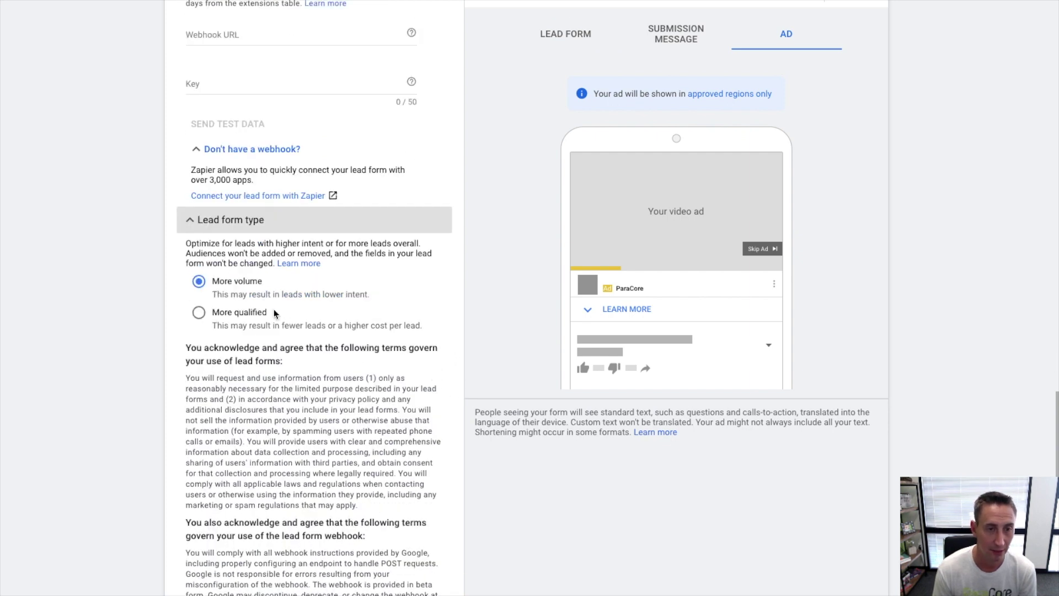
left_click(198, 313)
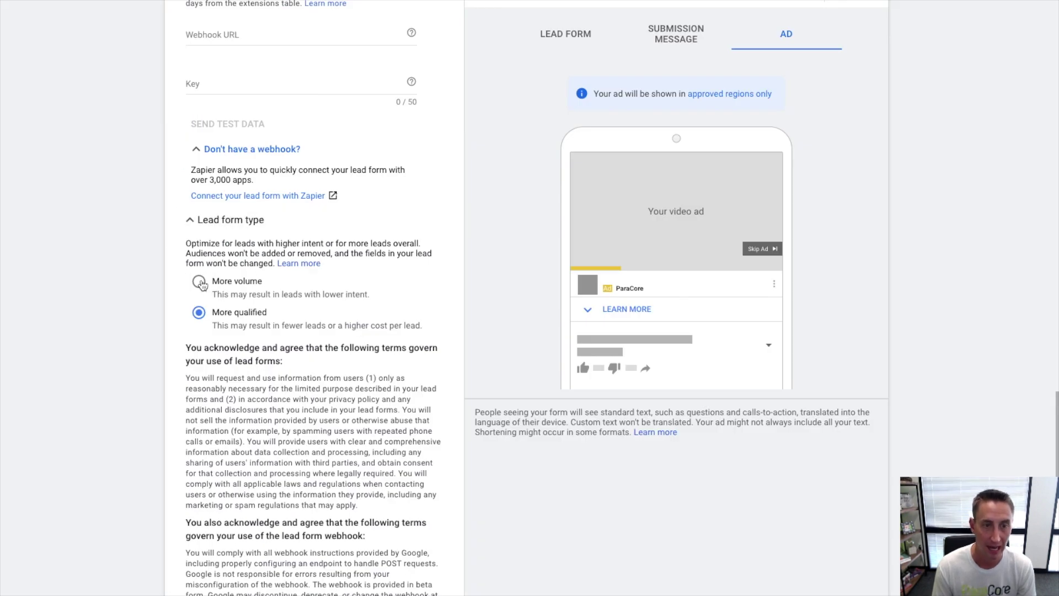
- Switch the lead form type to More volume
left_click(200, 282)
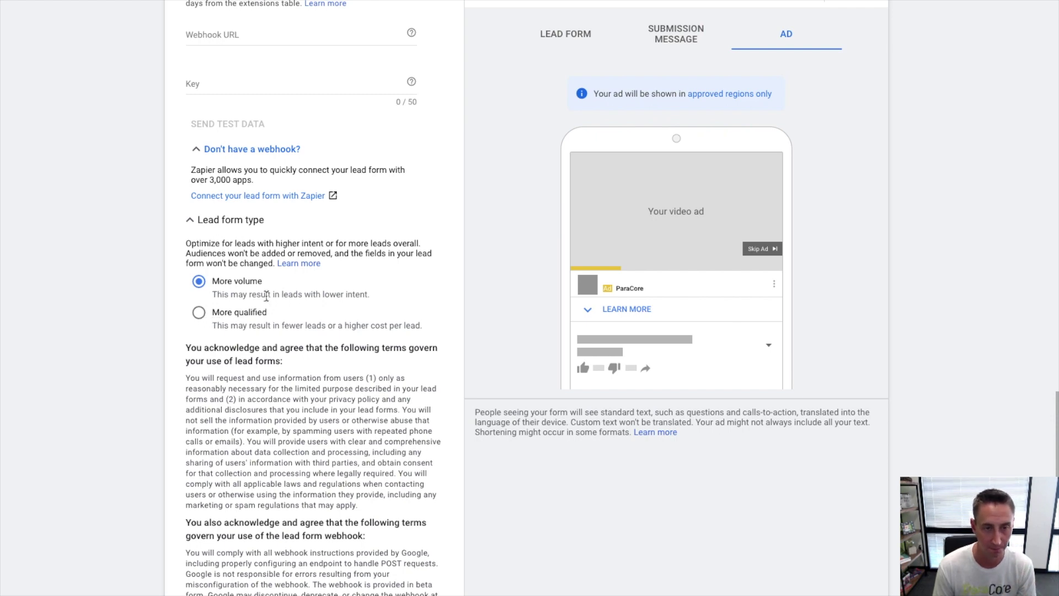
scroll(257, 298, "down", 3)
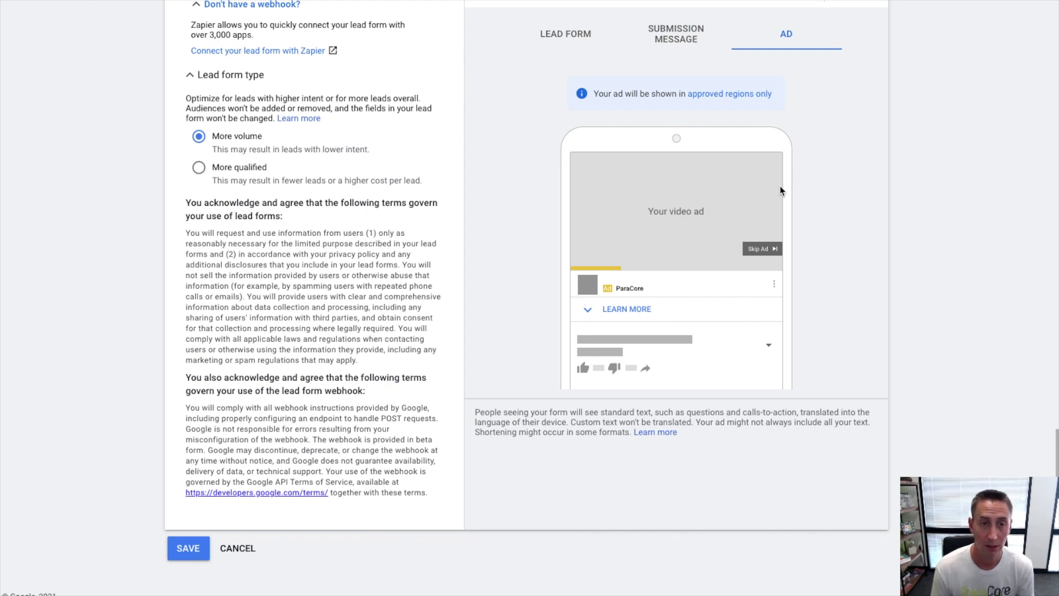
scroll(797, 193, "up", 5)
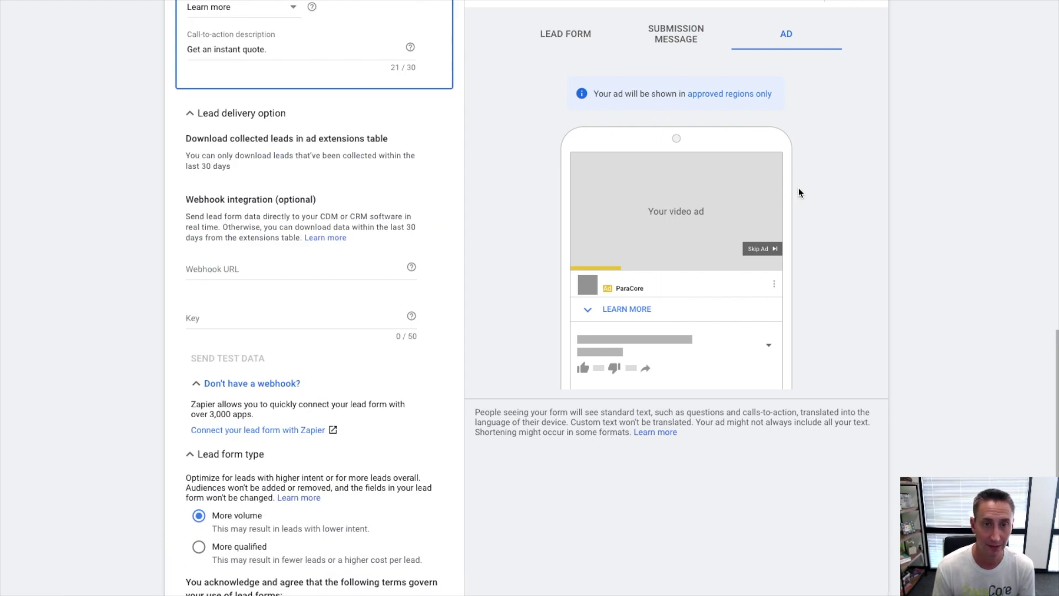
scroll(797, 190, "up", 4)
scroll(796, 185, "up", 8)
scroll(796, 187, "up", 10)
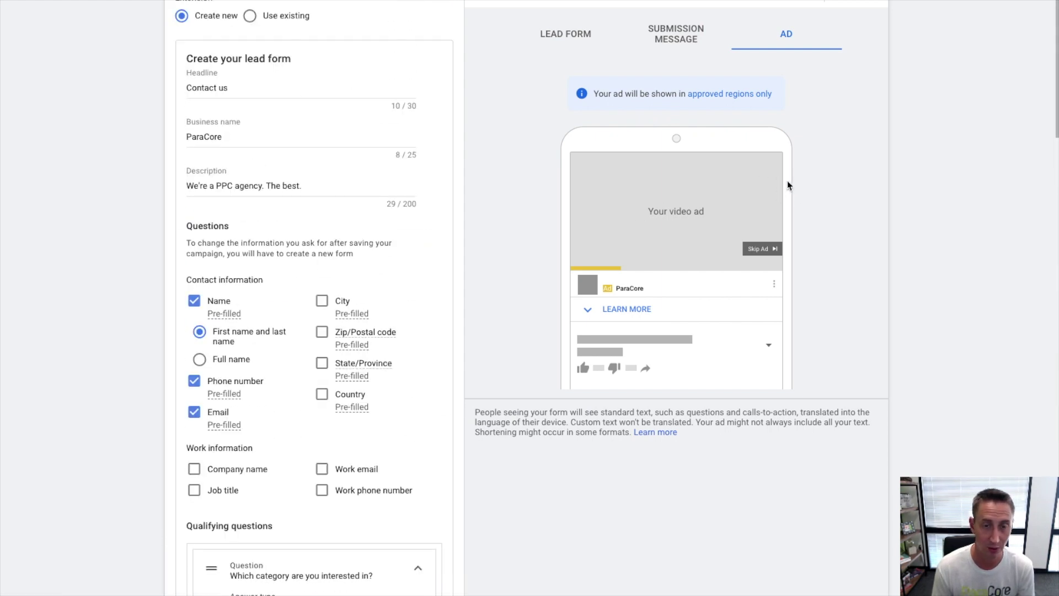